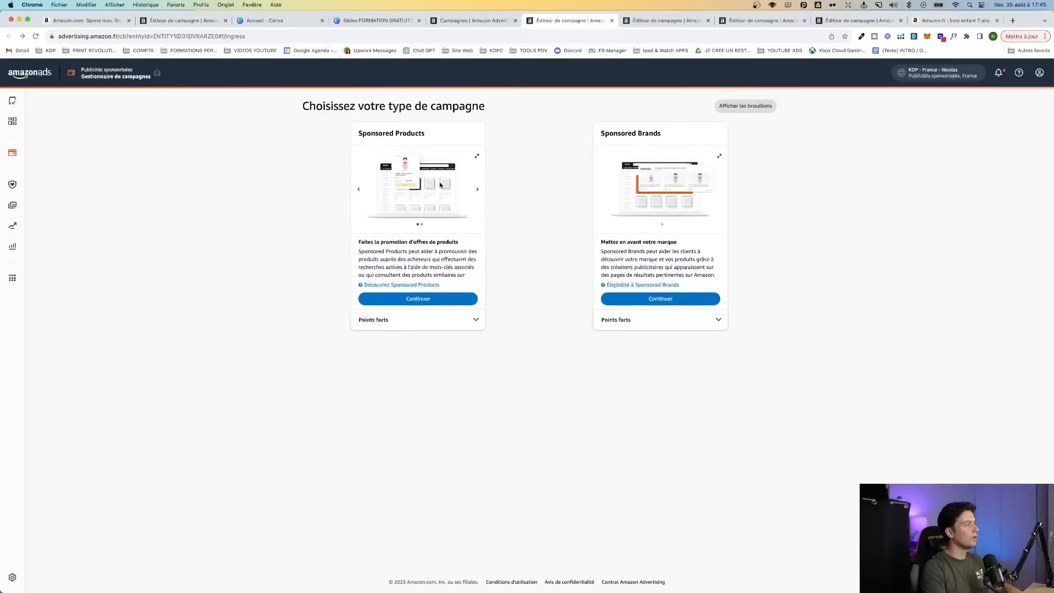
# Choose Sponsored Products as the campaign type in the open campaign editor tabs and return to the first one
pyautogui.click(413, 300)
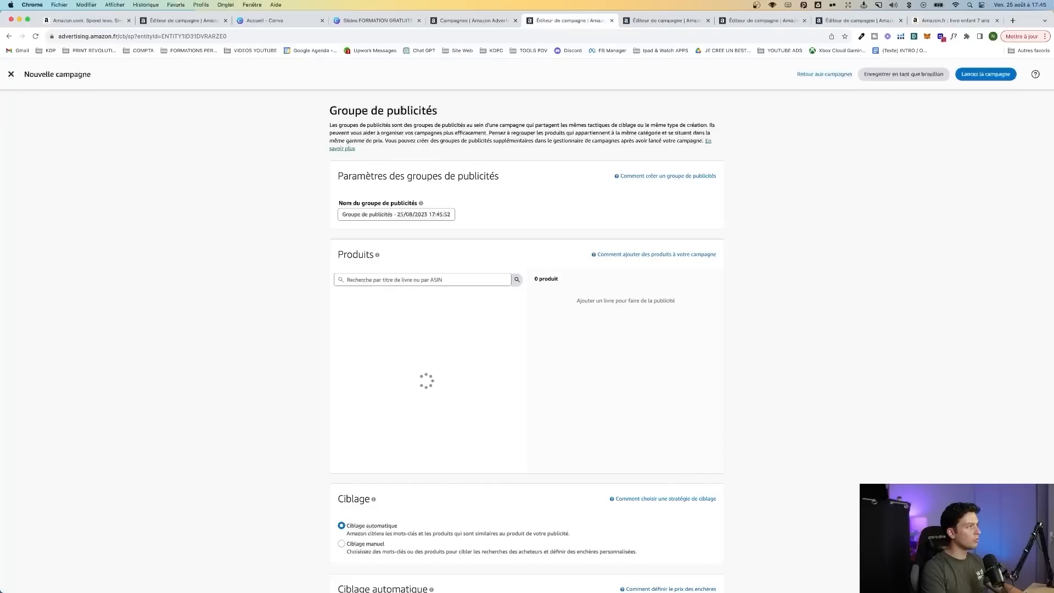
pyautogui.click(667, 20)
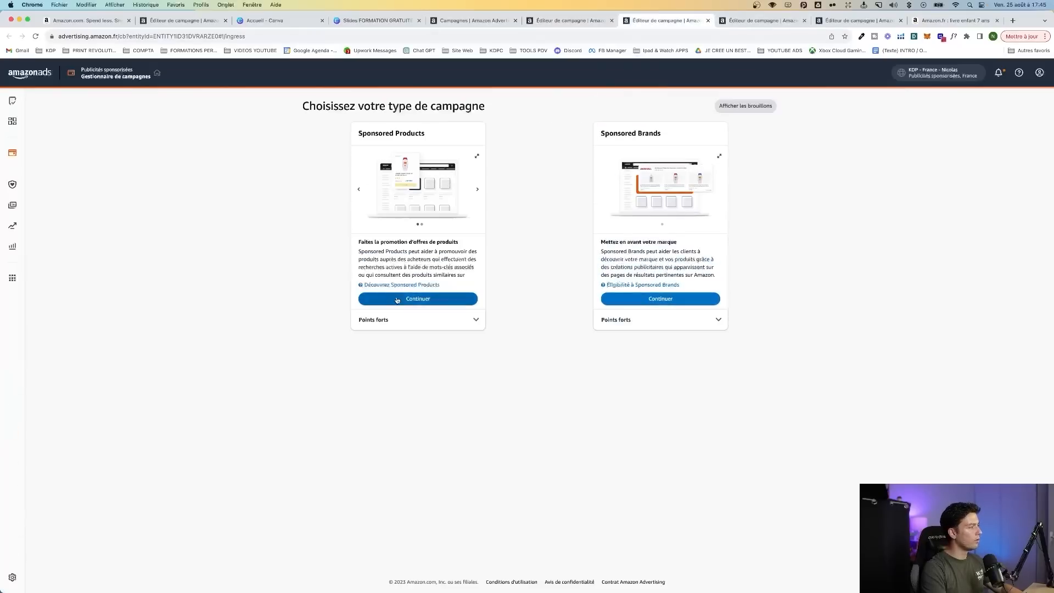
pyautogui.click(738, 22)
pyautogui.click(392, 295)
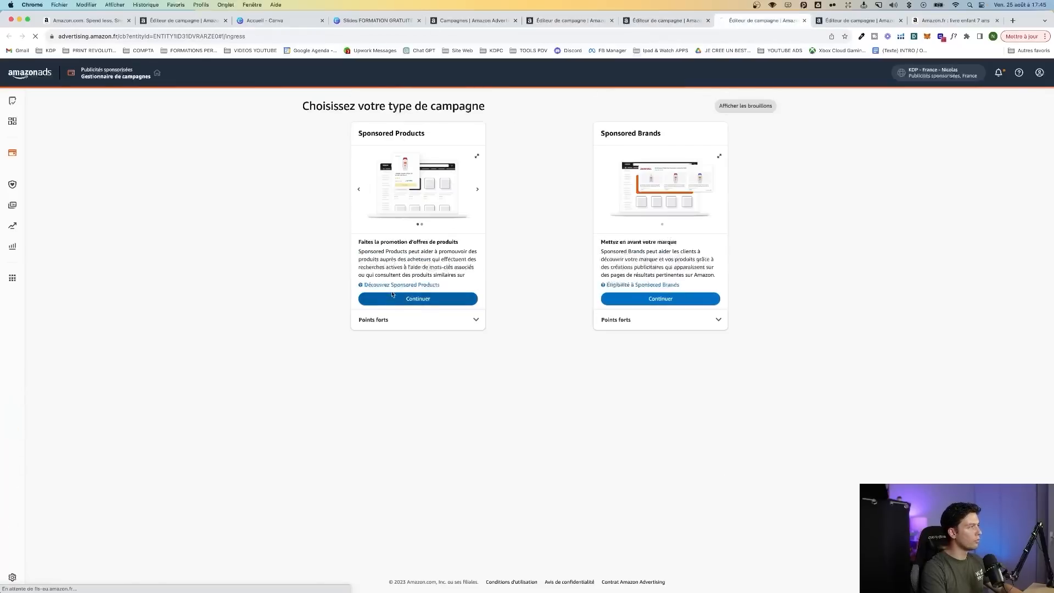
pyautogui.click(543, 24)
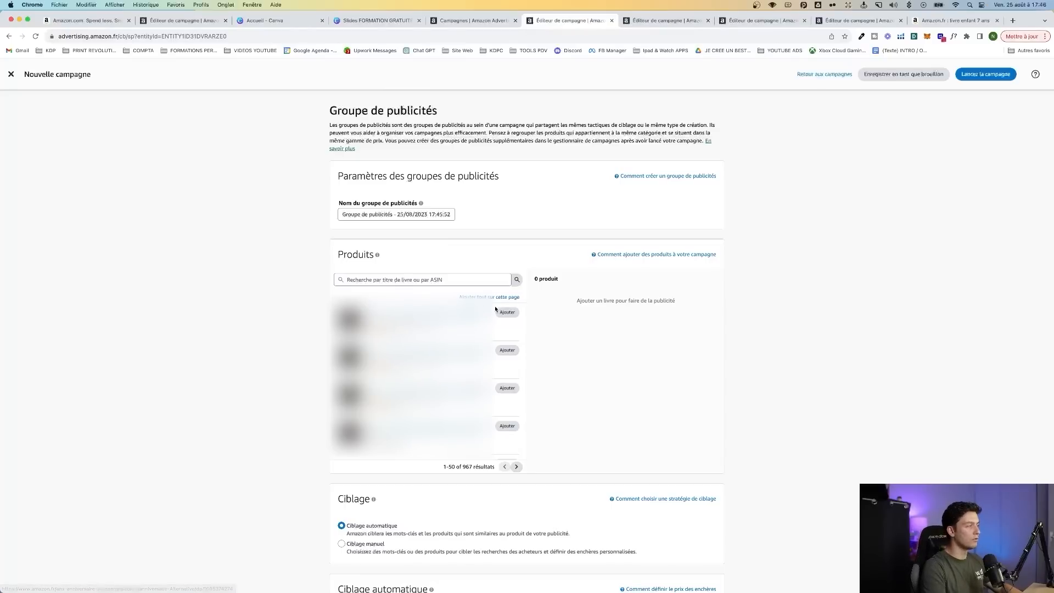
# Add the first listed book to the campaign and name the ad group "AUTO | Livre d'Or 18 ans"
pyautogui.click(511, 314)
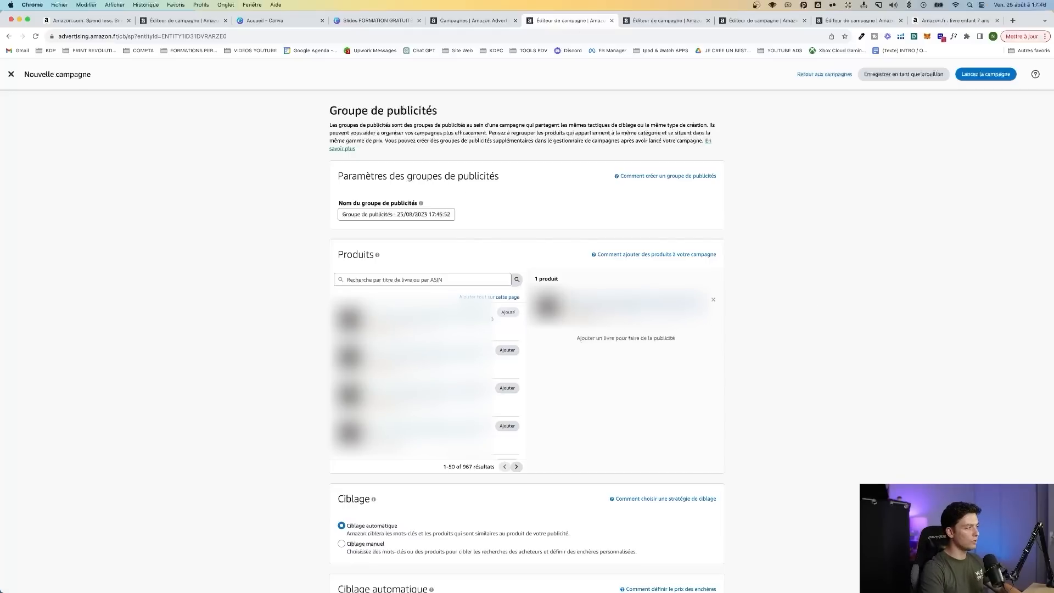
pyautogui.tripleClick(401, 213)
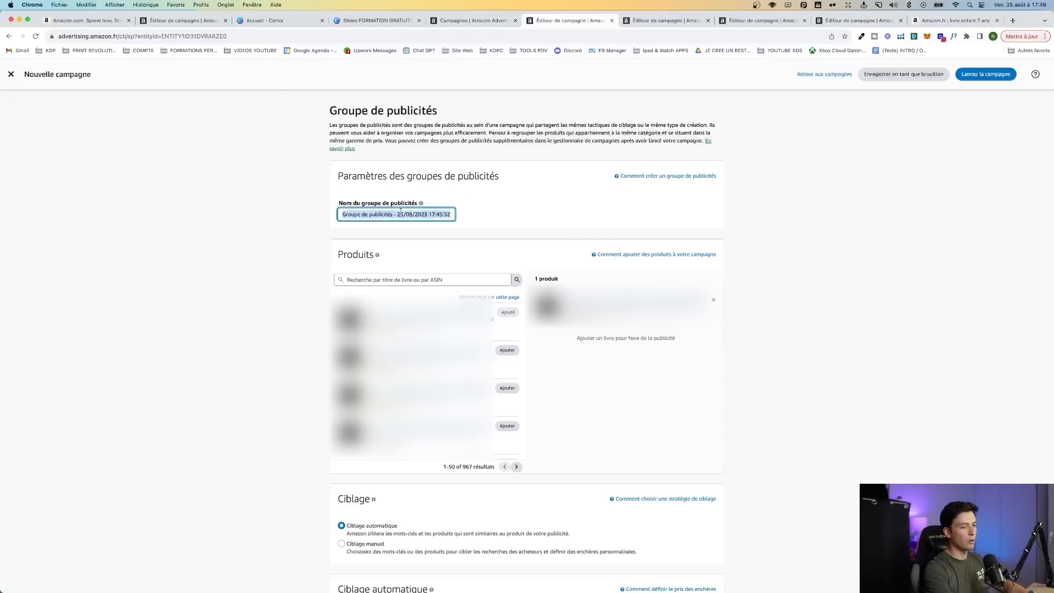
pyautogui.press('BackSpace')
pyautogui.write('AUTO |')
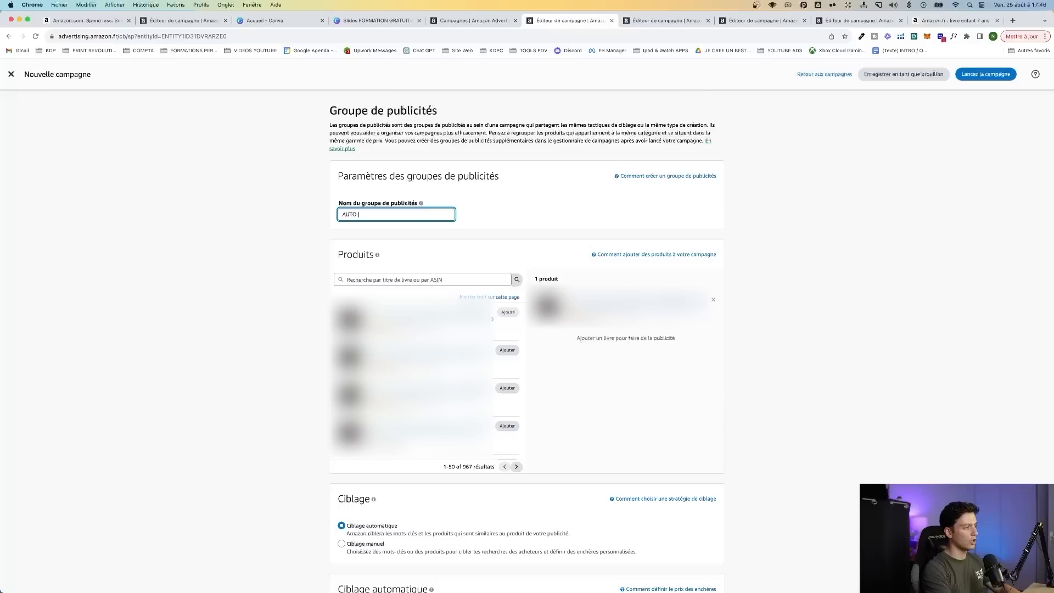
pyautogui.write("re d'Or 18 ans")
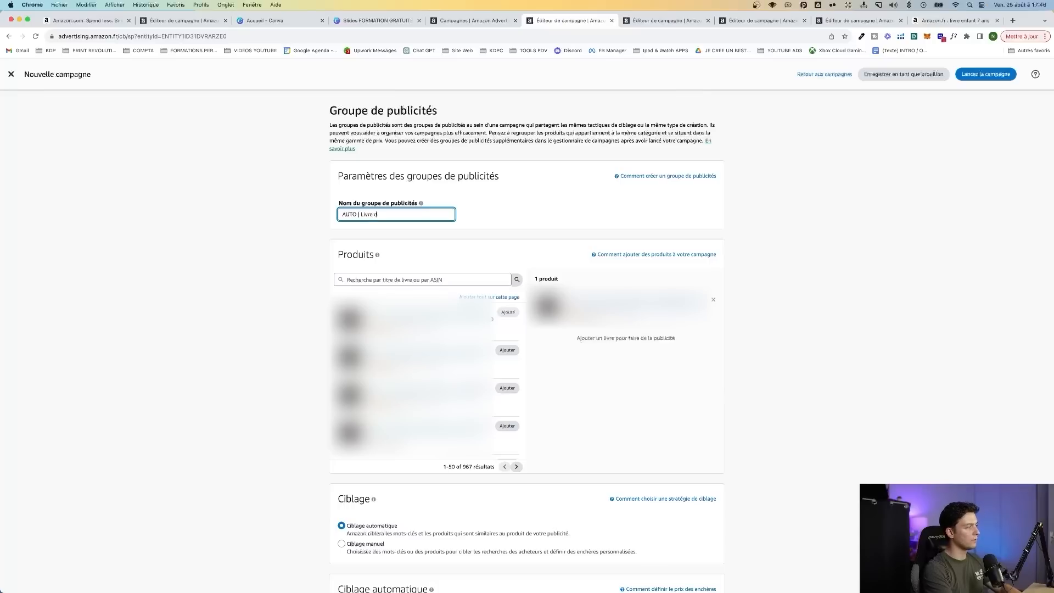
pyautogui.click(292, 216)
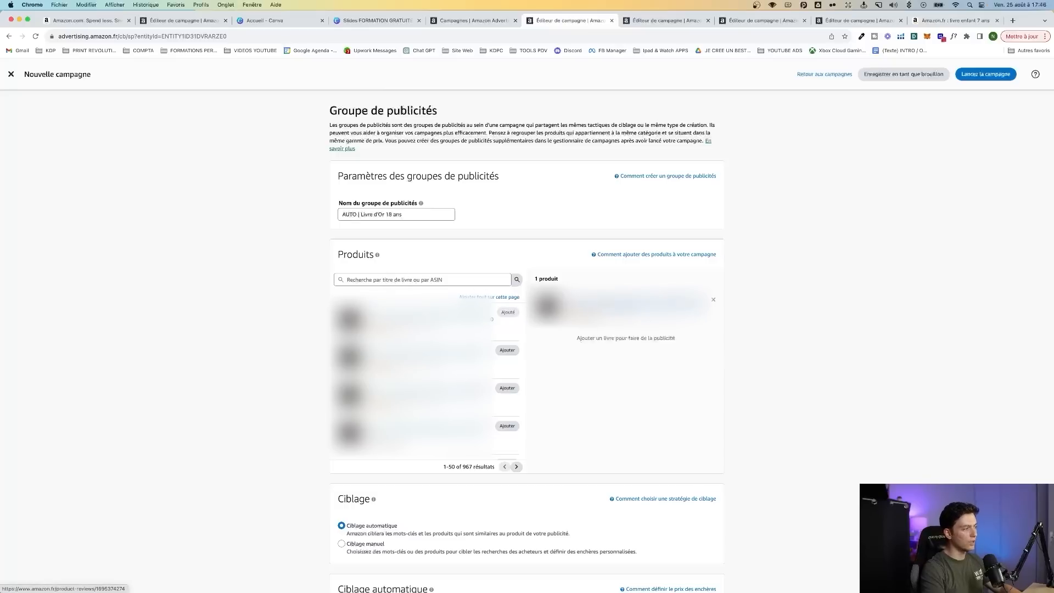
# Set the default bid for automatic targeting to 0,25 €
pyautogui.scroll(-1, 615, 358)
pyautogui.scroll(-5, 615, 358)
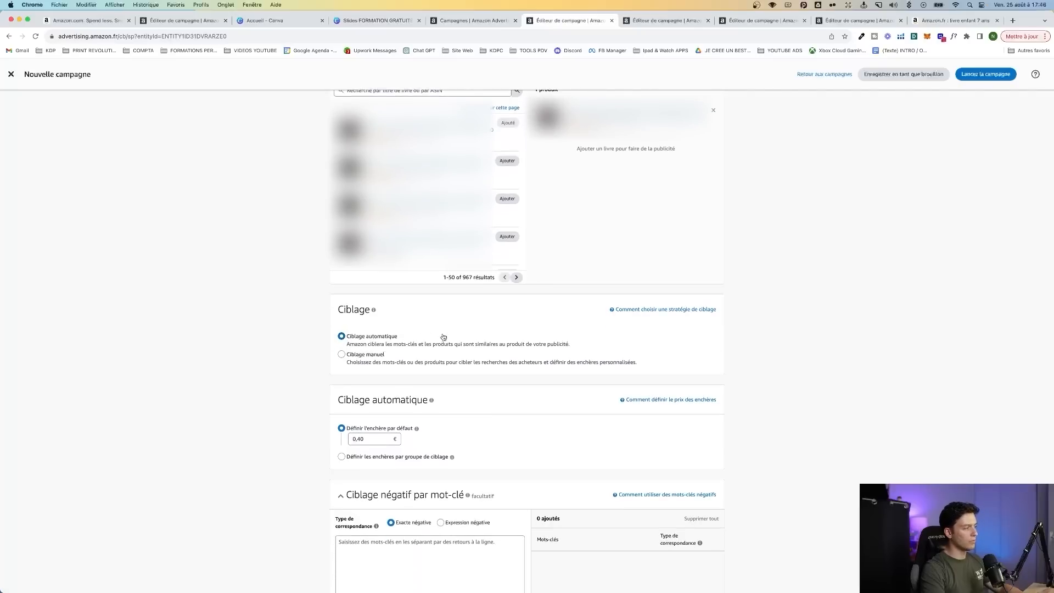
pyautogui.scroll(-3, 442, 337)
pyautogui.doubleClick(375, 339)
pyautogui.press('BackSpace')
pyautogui.write('0,25')
pyautogui.click(329, 331)
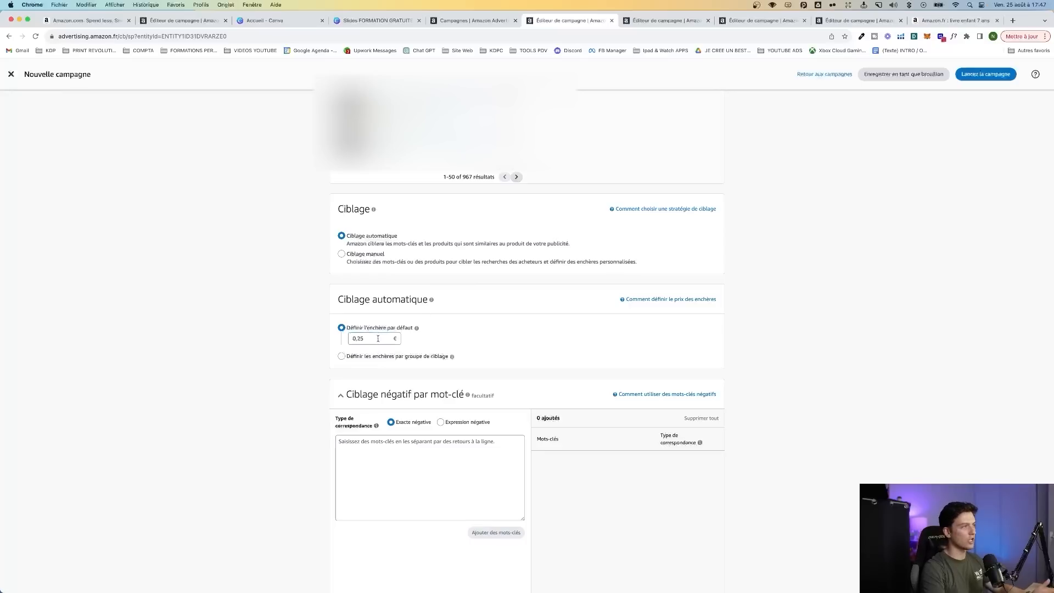
# Set the browser's page zoom to 150 %
pyautogui.click(1045, 36)
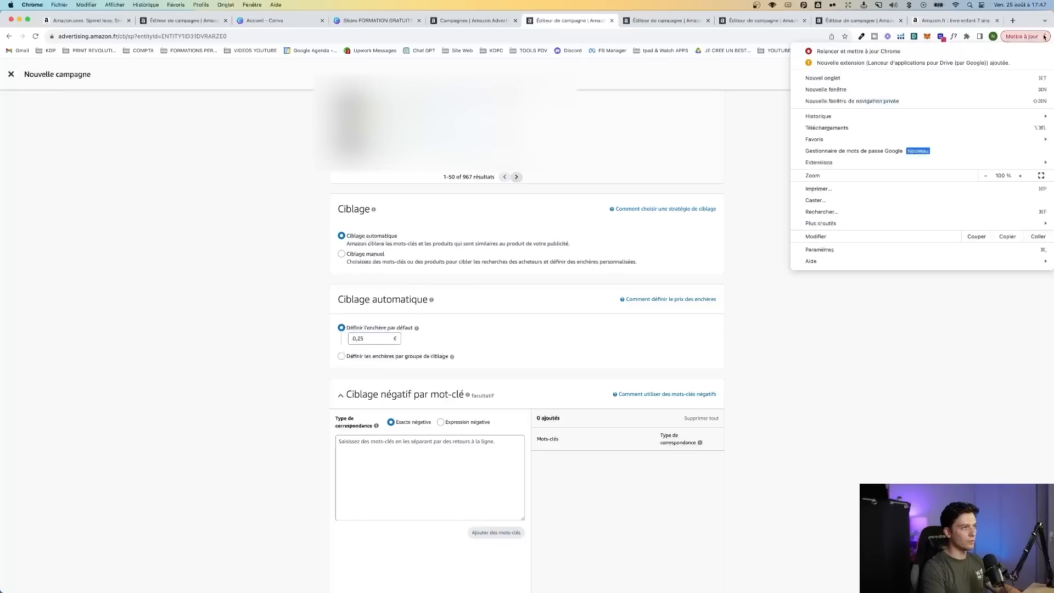
pyautogui.click(1021, 175)
pyautogui.click(1020, 176)
pyautogui.click(1020, 175)
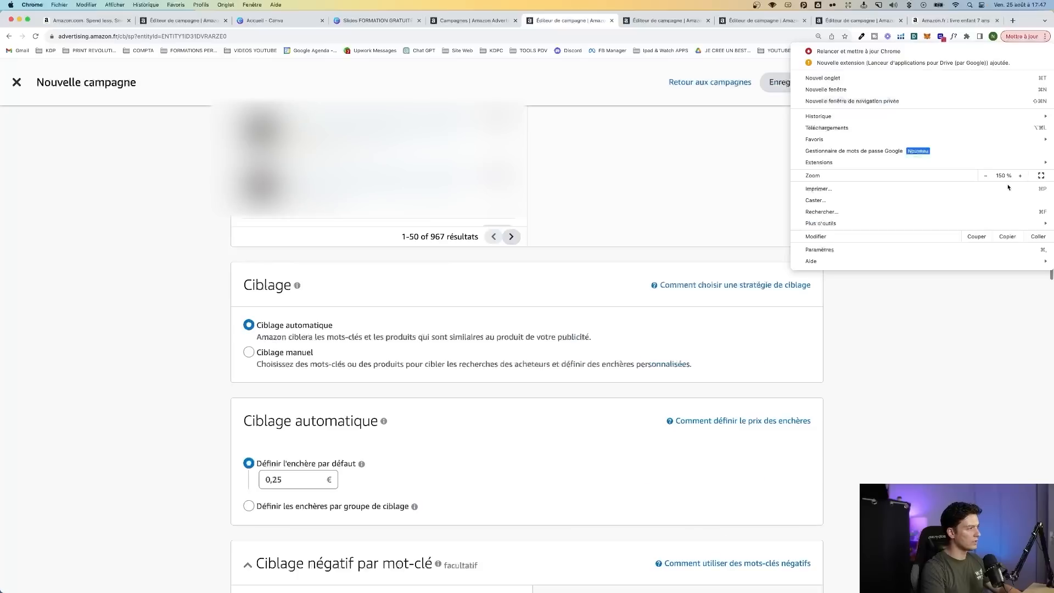
pyautogui.click(916, 334)
# Add "mariage", "retraite" and "baby shower" as negative keywords with the negative phrase match type (Expression négative)
pyautogui.scroll(-3, 560, 302)
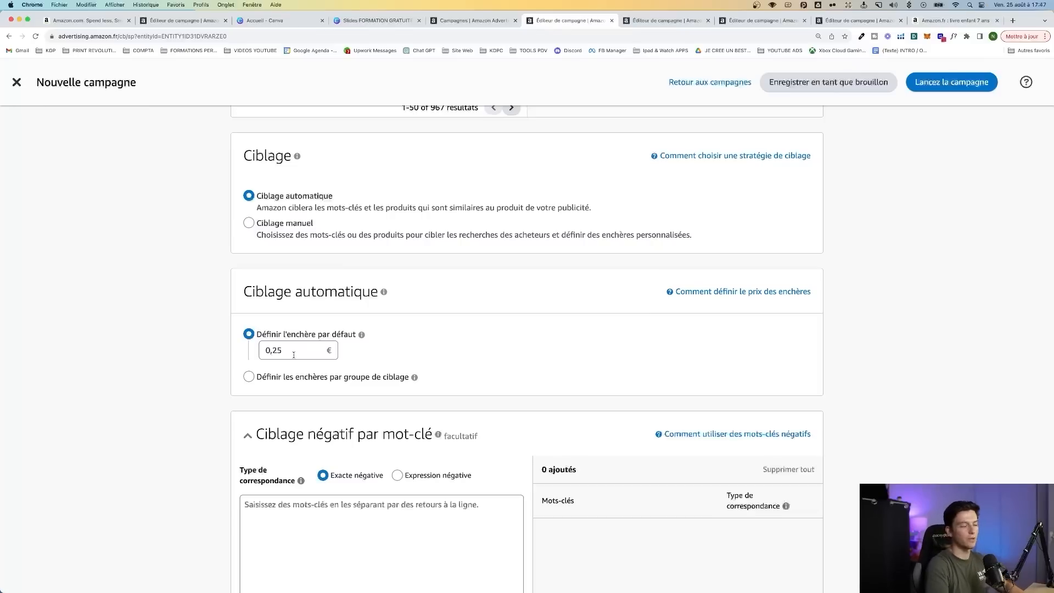
pyautogui.scroll(-3, 198, 357)
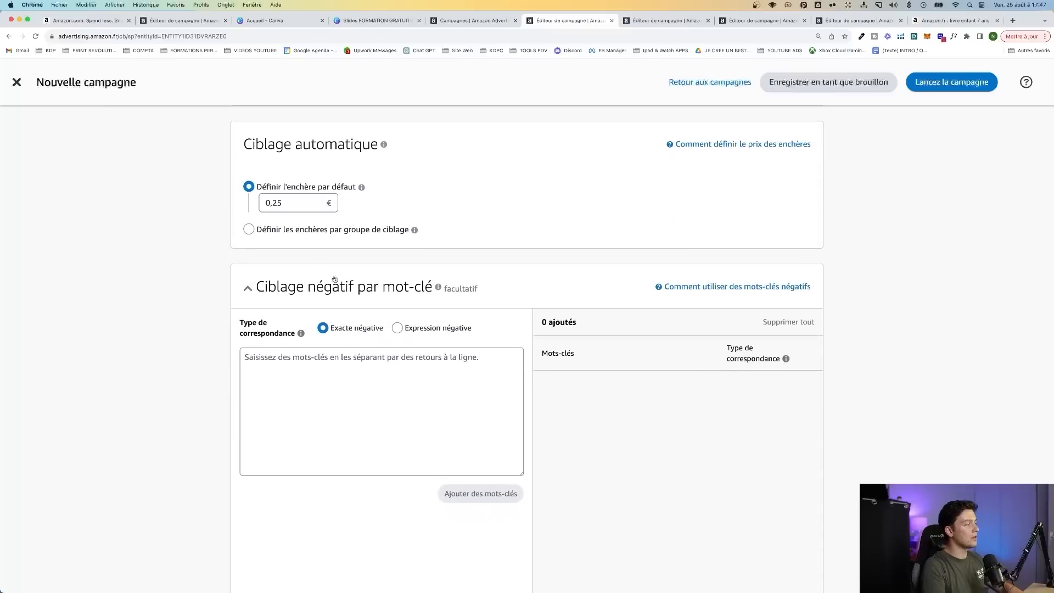
pyautogui.scroll(10, 350, 297)
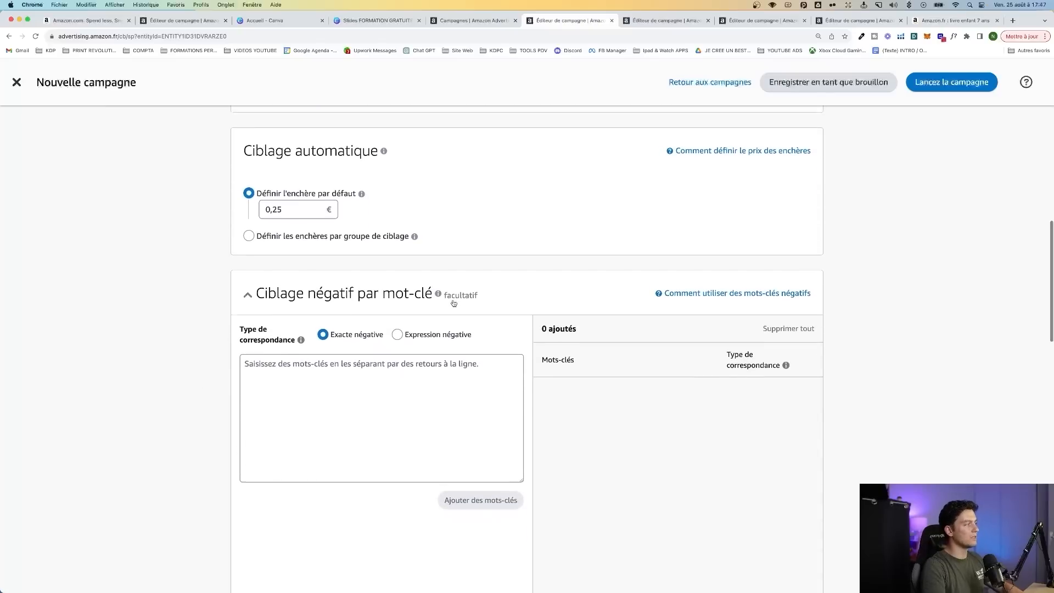
pyautogui.scroll(-1, 373, 439)
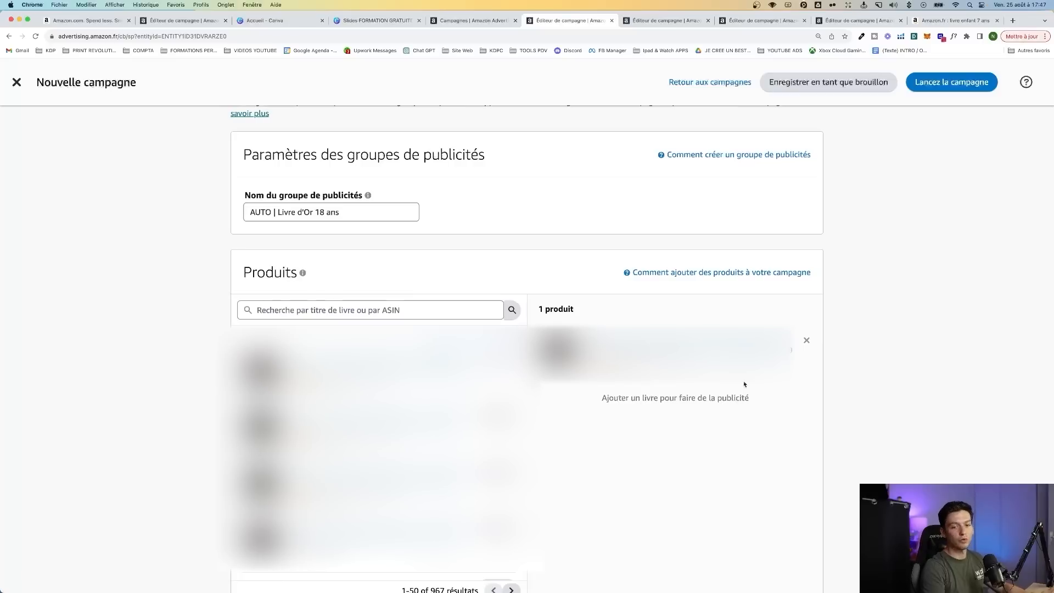
pyautogui.scroll(-5, 883, 405)
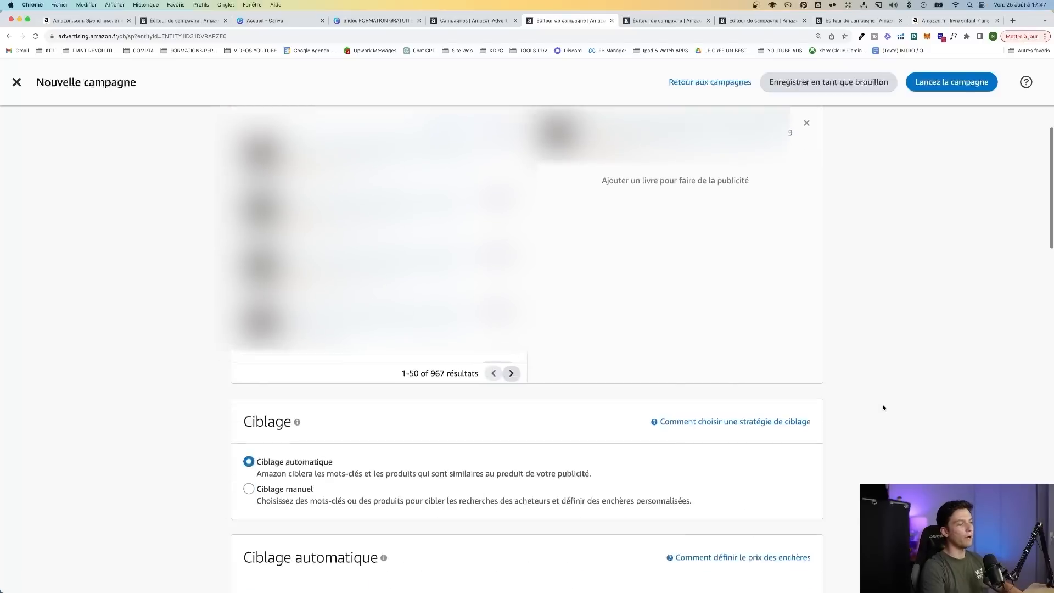
pyautogui.scroll(-5, 882, 407)
pyautogui.click(398, 290)
pyautogui.click(372, 325)
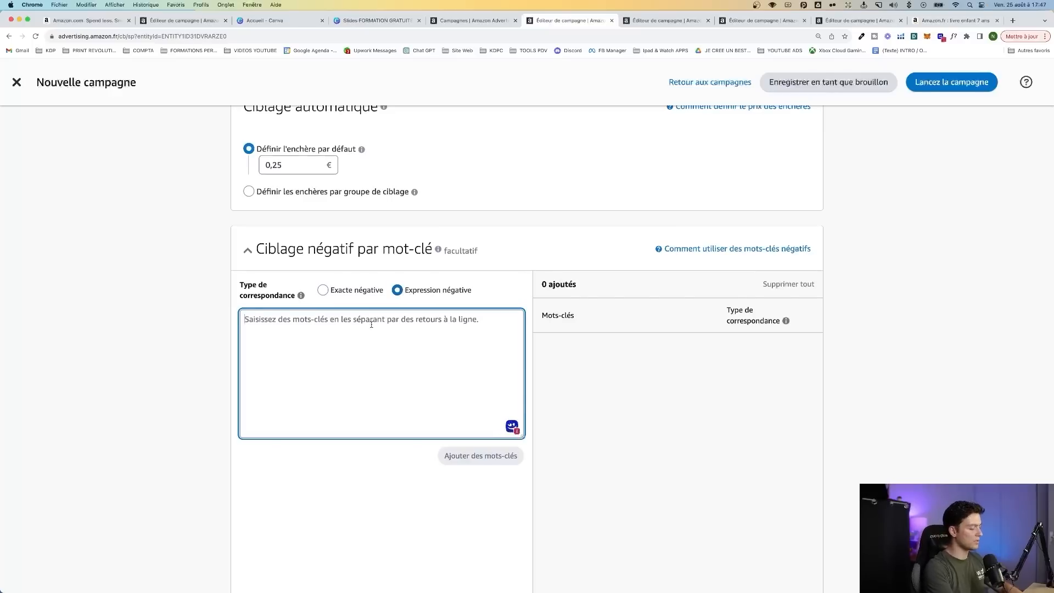
pyautogui.write('mariage')
pyautogui.press('Return')
pyautogui.write('r')
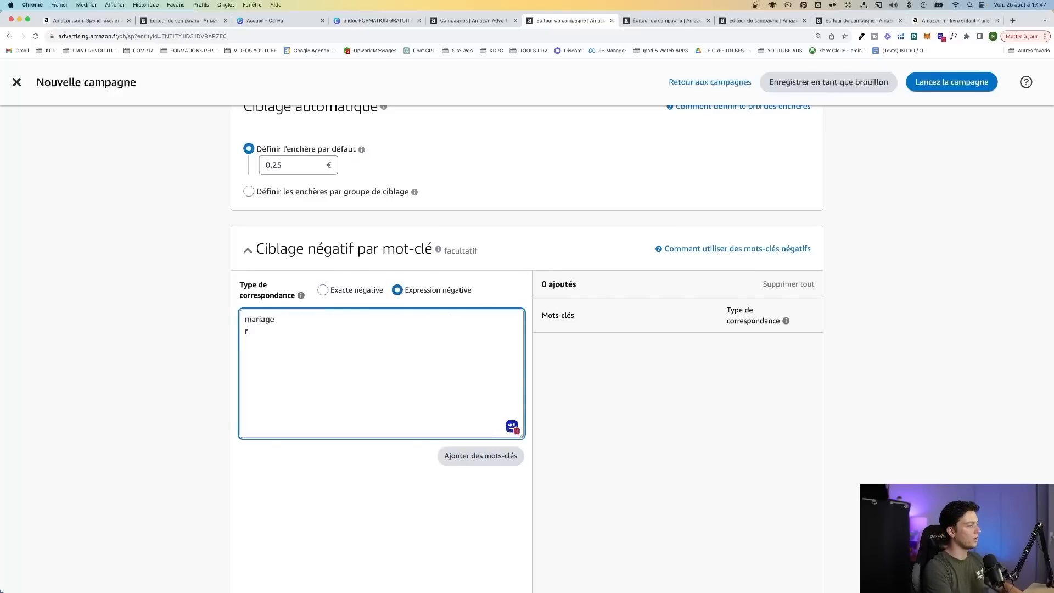
pyautogui.write('etraite')
pyautogui.press('Return')
pyautogui.write('baby')
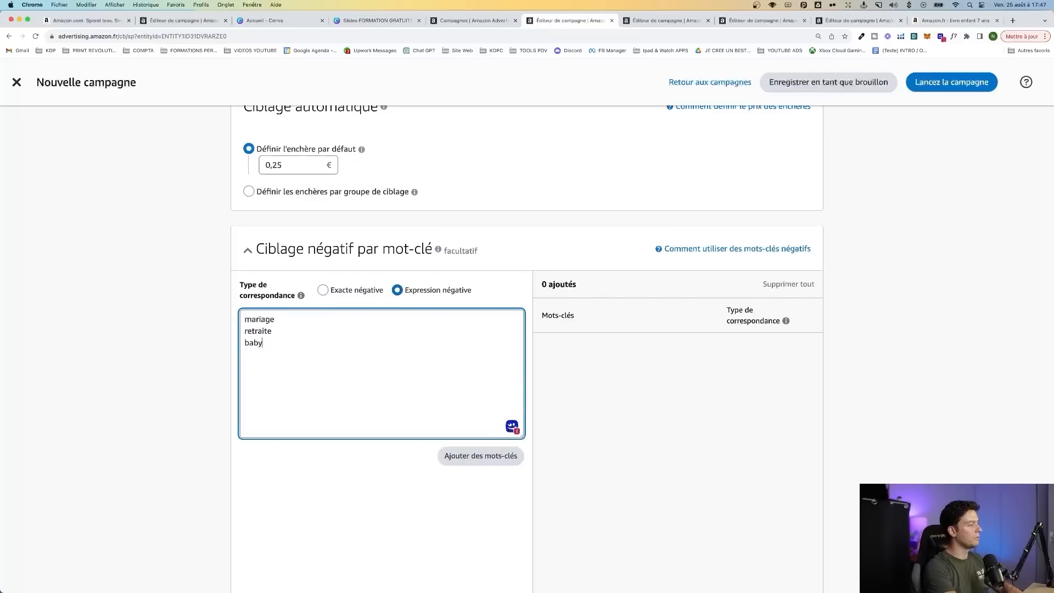
pyautogui.write(' shower')
pyautogui.click(482, 456)
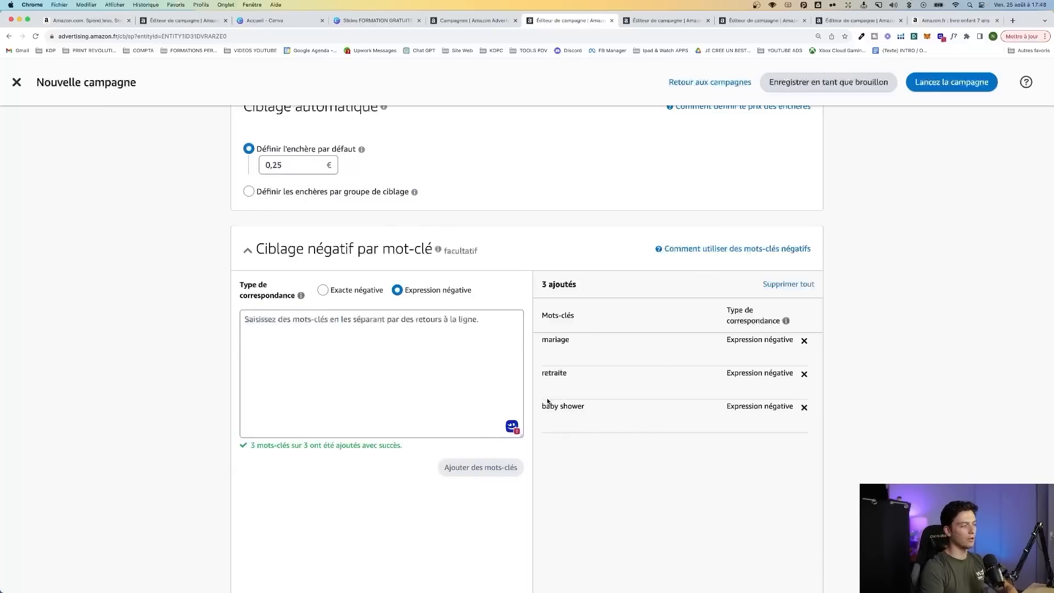
# Search Amazon.fr for "livre d'or mariage" and open the first sponsored guest book in the results
pyautogui.scroll(3, 561, 316)
pyautogui.scroll(-1, 561, 318)
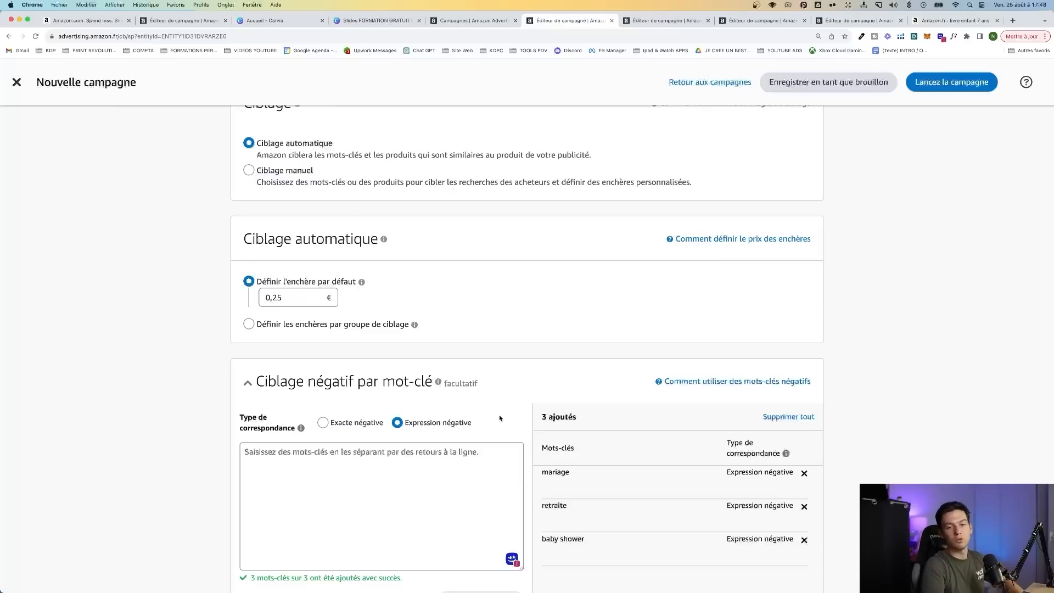
pyautogui.scroll(-2, 657, 395)
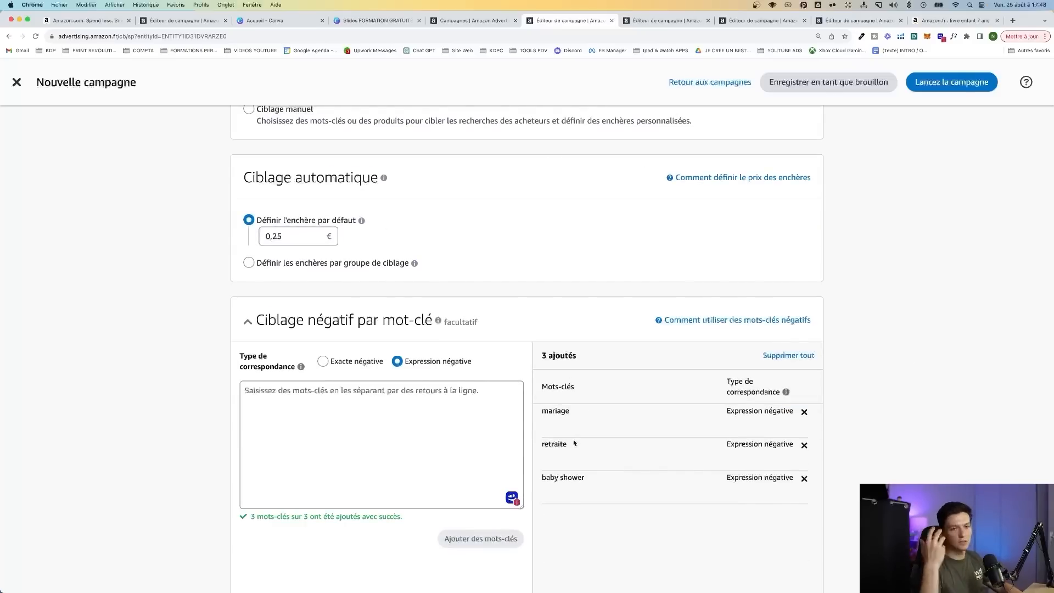
pyautogui.scroll(-15, 916, 363)
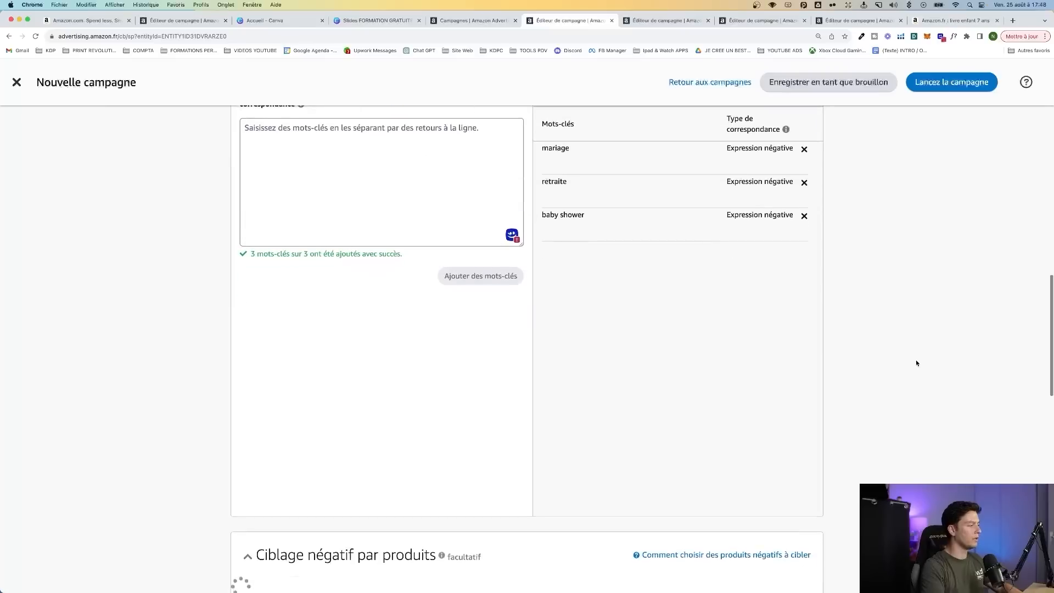
pyautogui.scroll(-1, 553, 315)
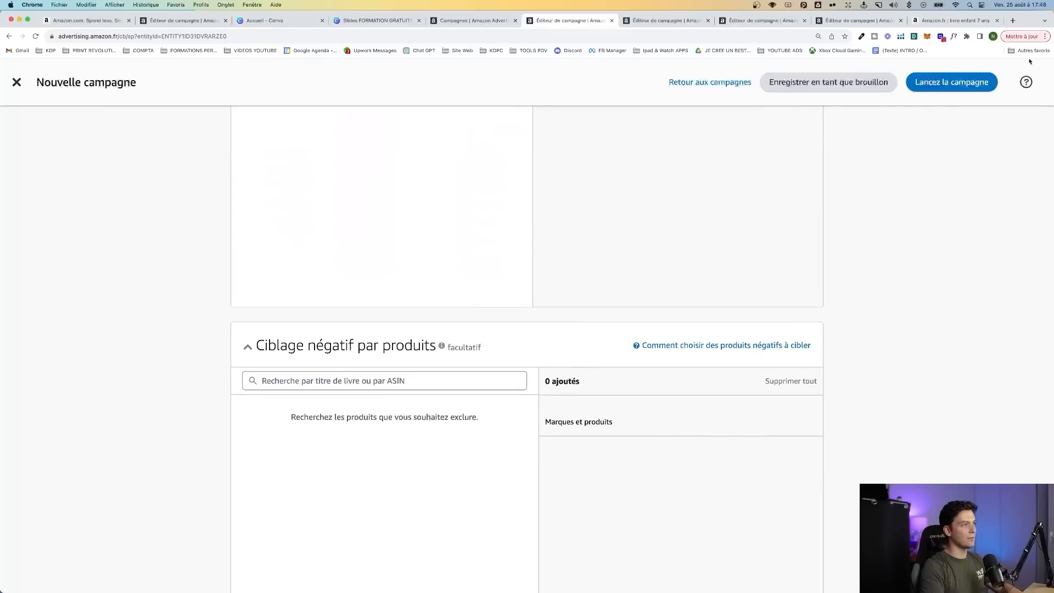
pyautogui.click(956, 21)
pyautogui.scroll(10, 449, 126)
pyautogui.tripleClick(372, 90)
pyautogui.write("livre d'or marioa")
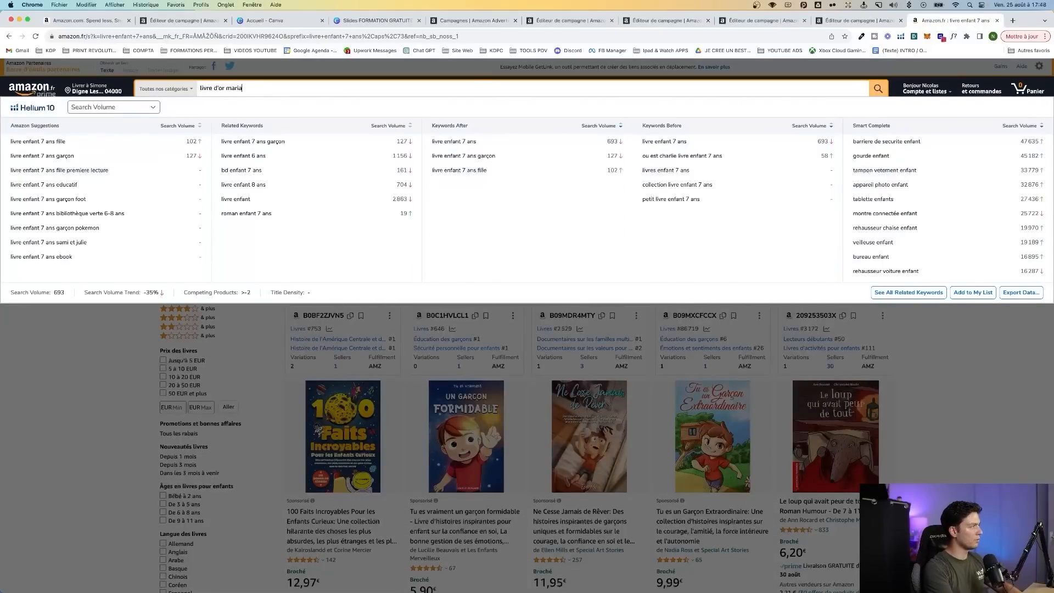
pyautogui.write('ge')
pyautogui.press('Return')
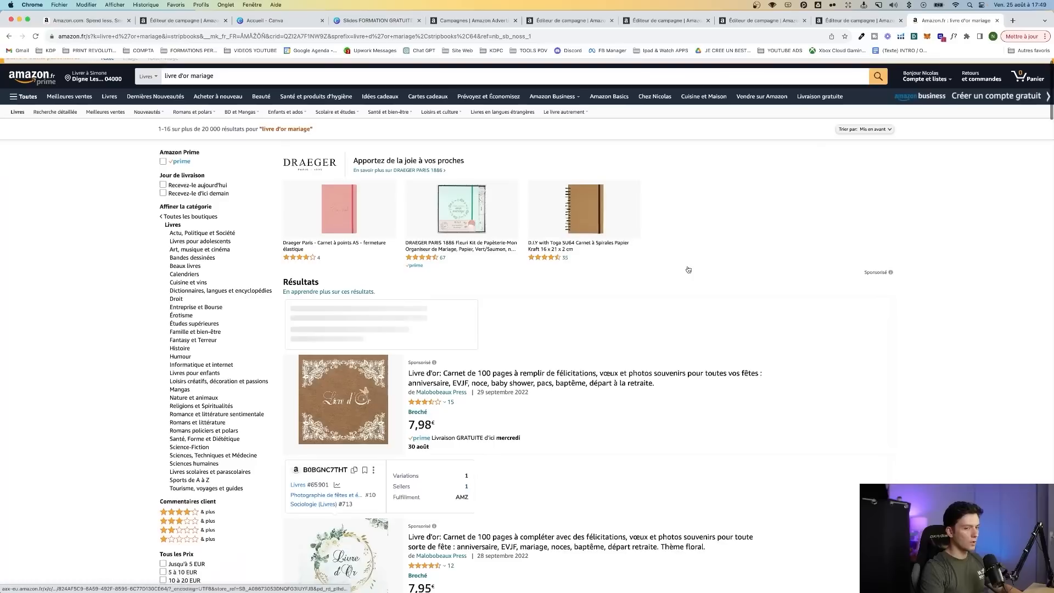
pyautogui.scroll(-2, 602, 302)
pyautogui.click(460, 325)
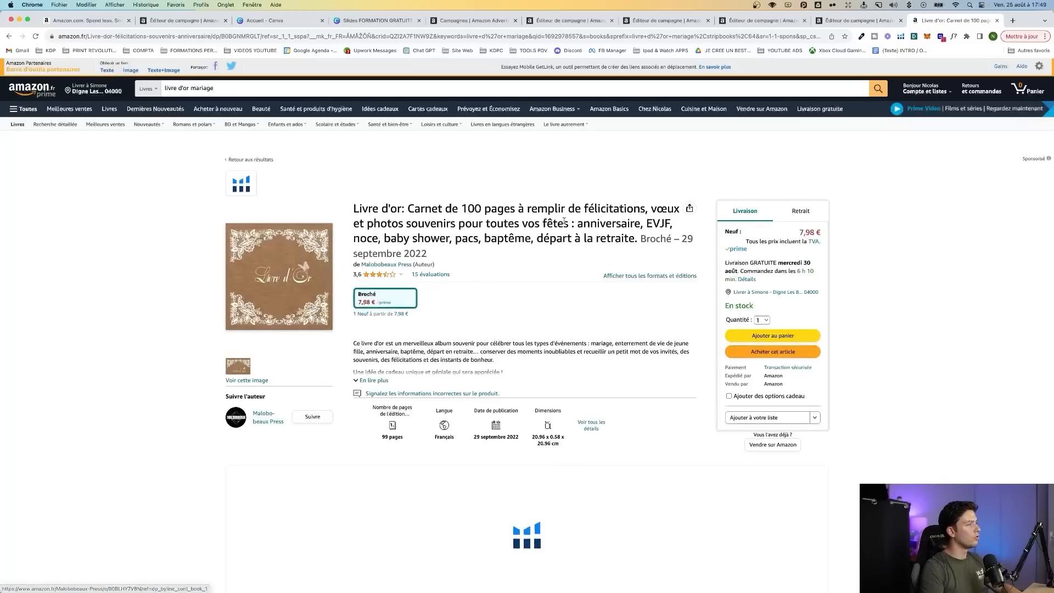
# Copy the ASIN B0BGNMRGLT from the guest book's product details and search for it in the campaign's negative product targeting
pyautogui.scroll(-2, 564, 221)
pyautogui.scroll(-6, 332, 241)
pyautogui.scroll(-20, 332, 241)
pyautogui.scroll(-8, 332, 242)
pyautogui.scroll(1, 299, 137)
pyautogui.doubleClick(271, 135)
pyautogui.press('super+c')
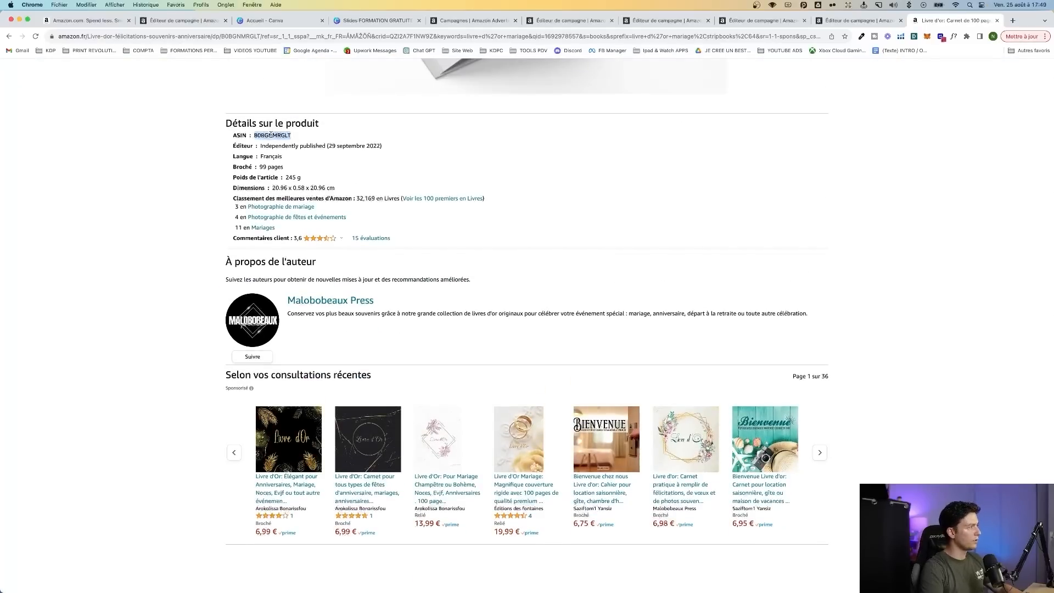
pyautogui.click(555, 21)
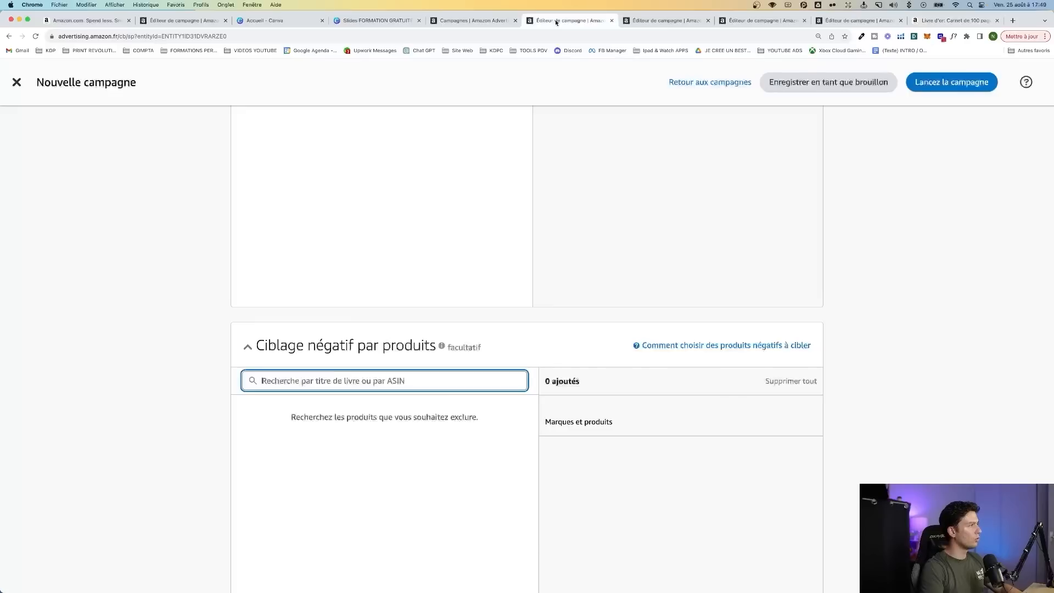
pyautogui.click(306, 406)
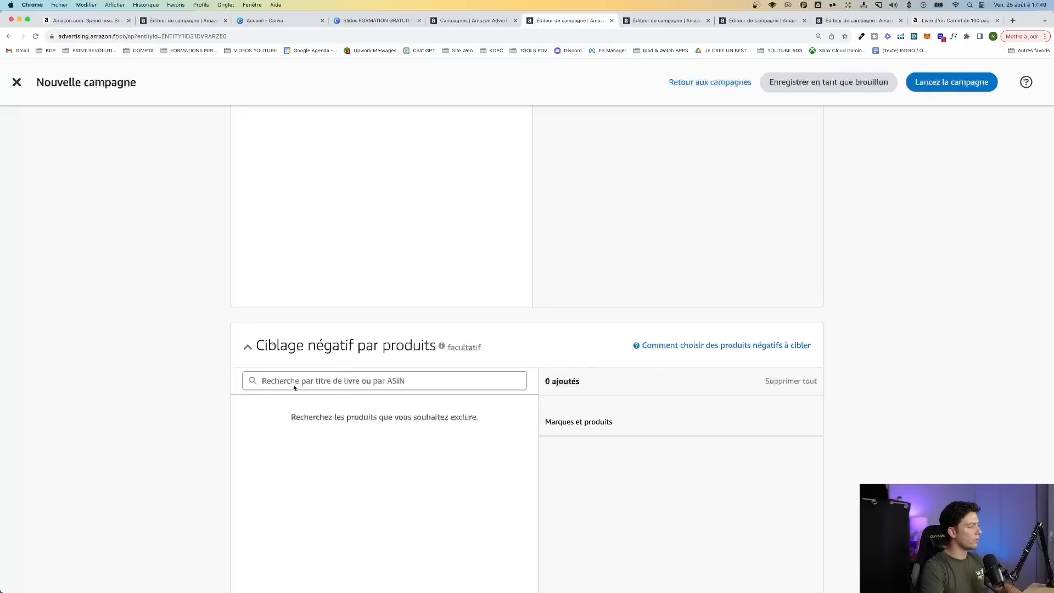
pyautogui.click(294, 383)
pyautogui.press('super+v')
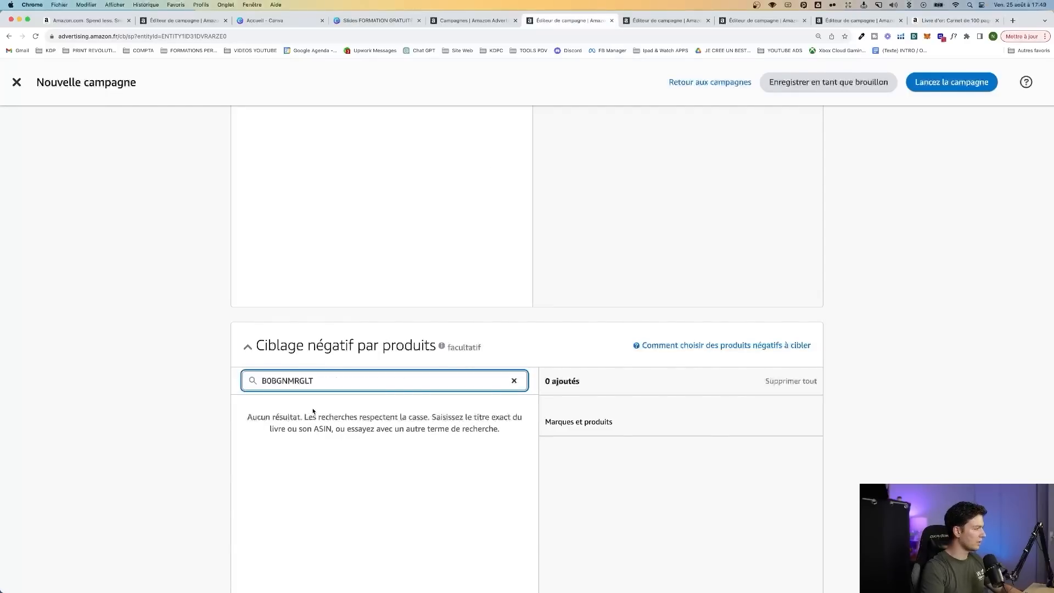
# Copy the ASIN B0BGNMRGLT again from the guest book's product page and exclude that product in the campaign's negative product targeting
pyautogui.click(928, 22)
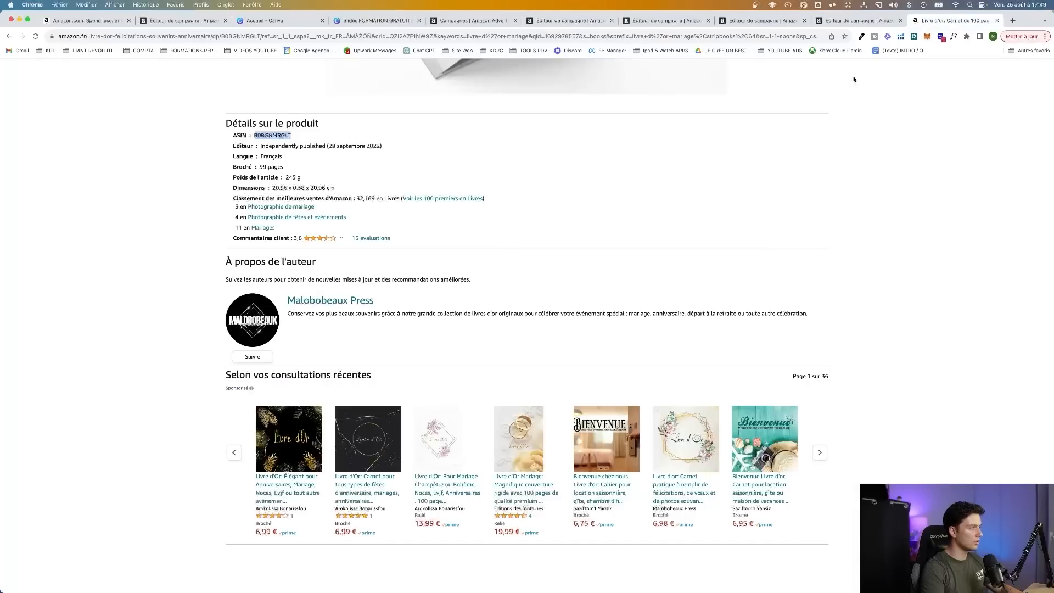
pyautogui.click(332, 157)
pyautogui.doubleClick(272, 135)
pyautogui.press('super+c')
pyautogui.click(568, 20)
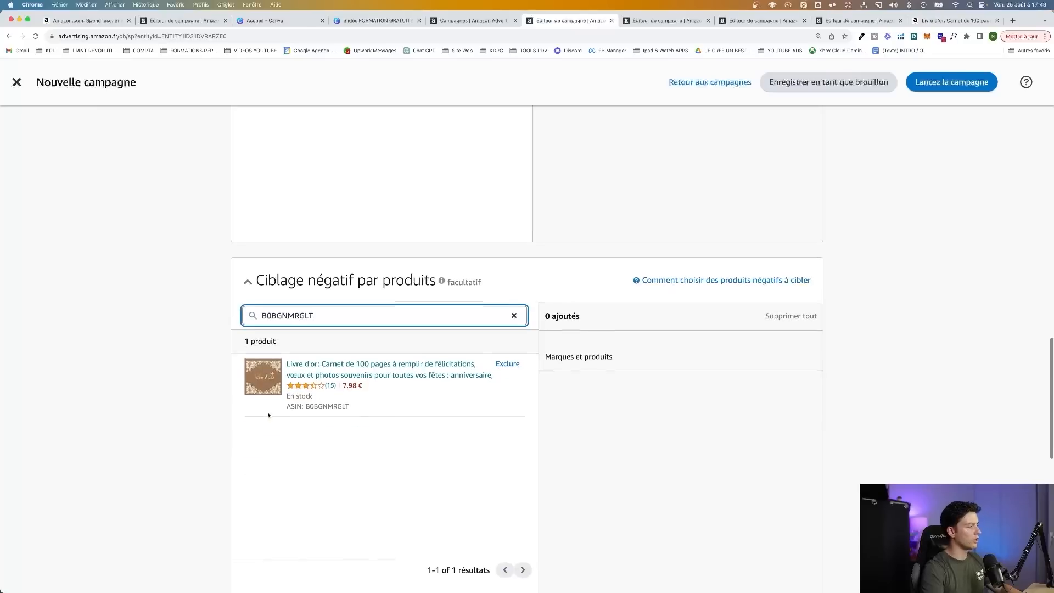
pyautogui.click(504, 357)
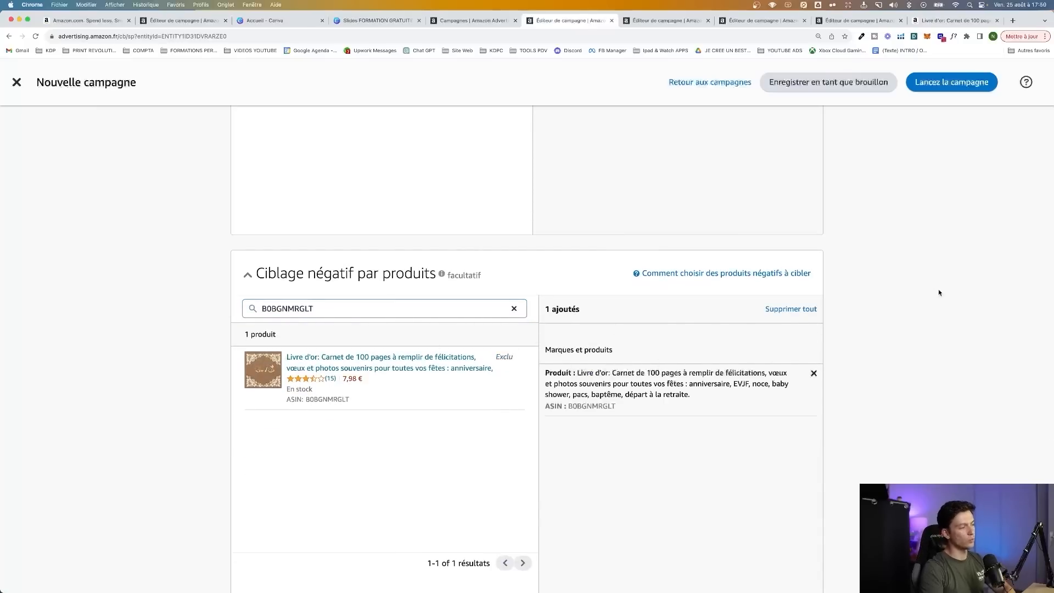
# Review the campaign's ad group name, product, automatic targeting, default bid, negative keywords and excluded product, down to the bidding strategy
pyautogui.scroll(20, 938, 290)
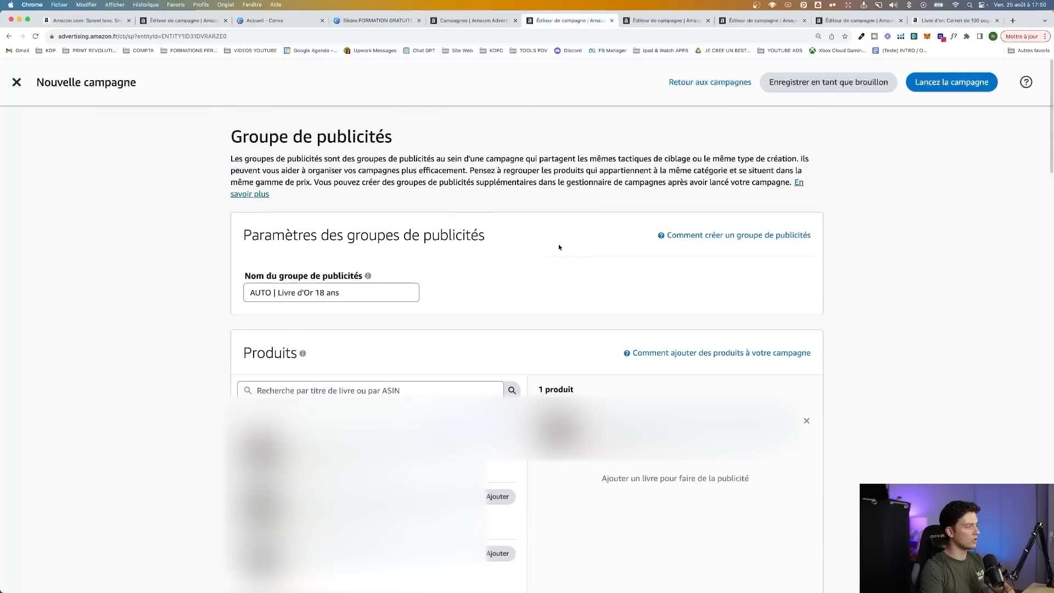
pyautogui.scroll(-4, 419, 270)
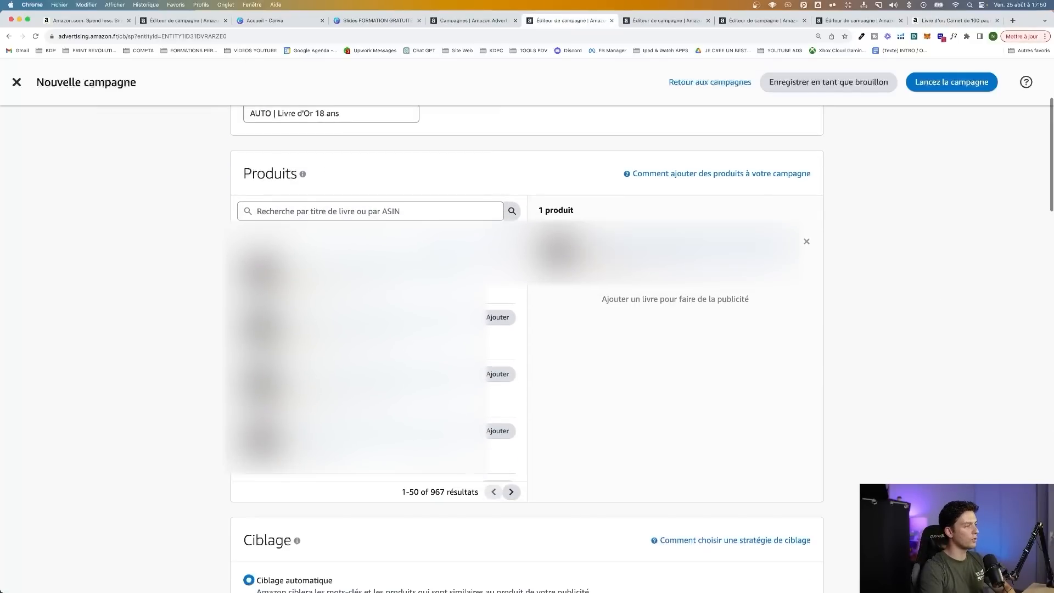
pyautogui.scroll(-8, 384, 269)
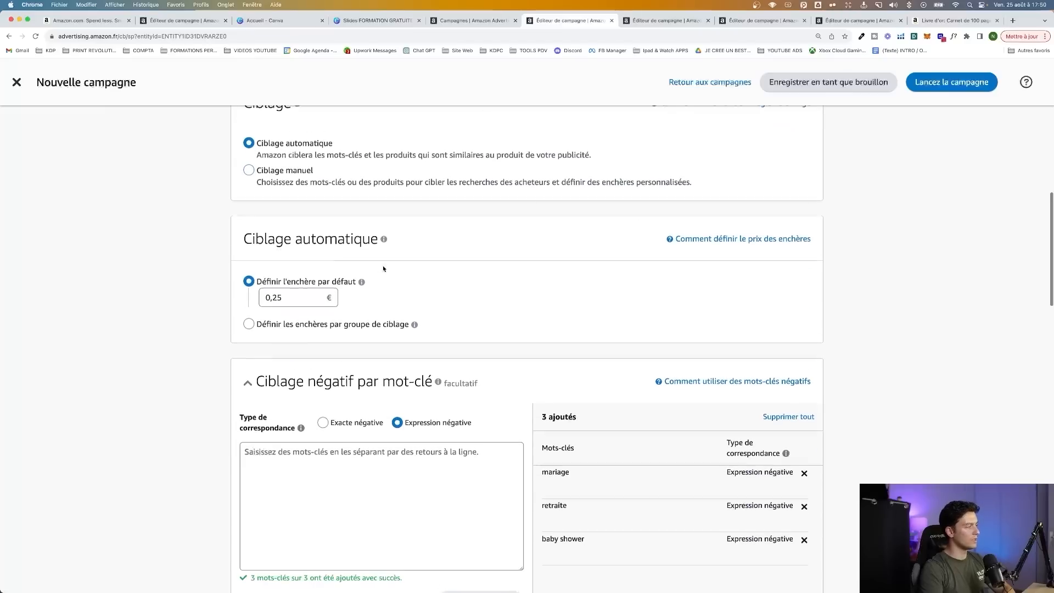
pyautogui.scroll(-1, 294, 296)
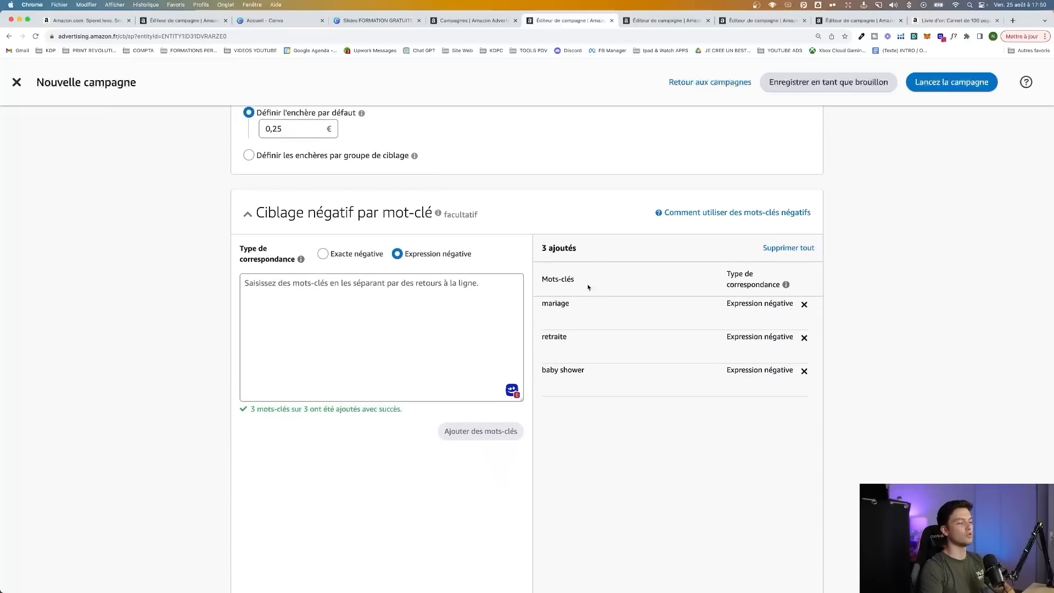
pyautogui.scroll(-5, 588, 287)
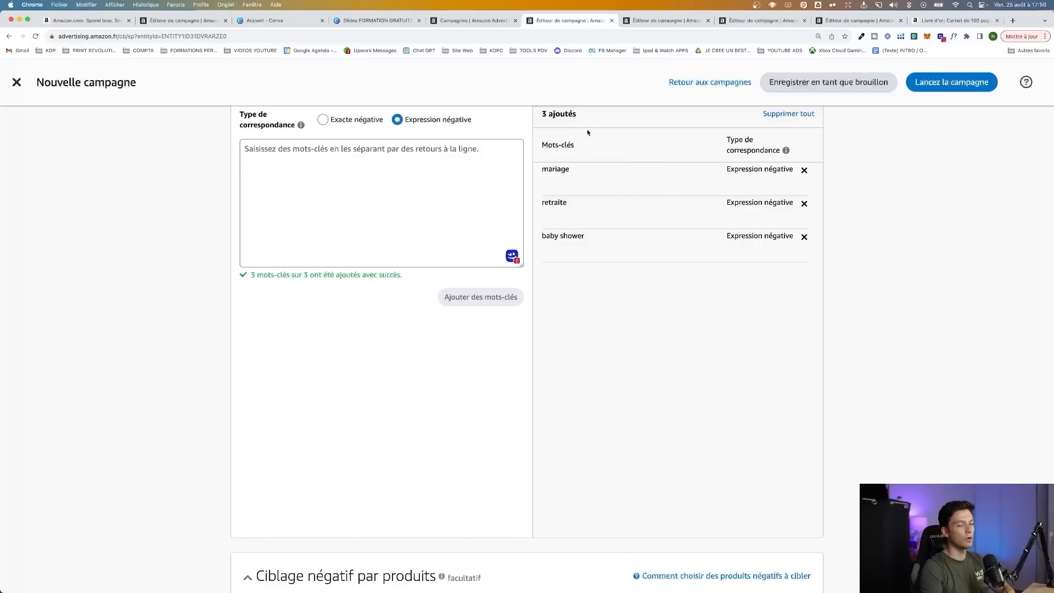
pyautogui.scroll(-15, 571, 214)
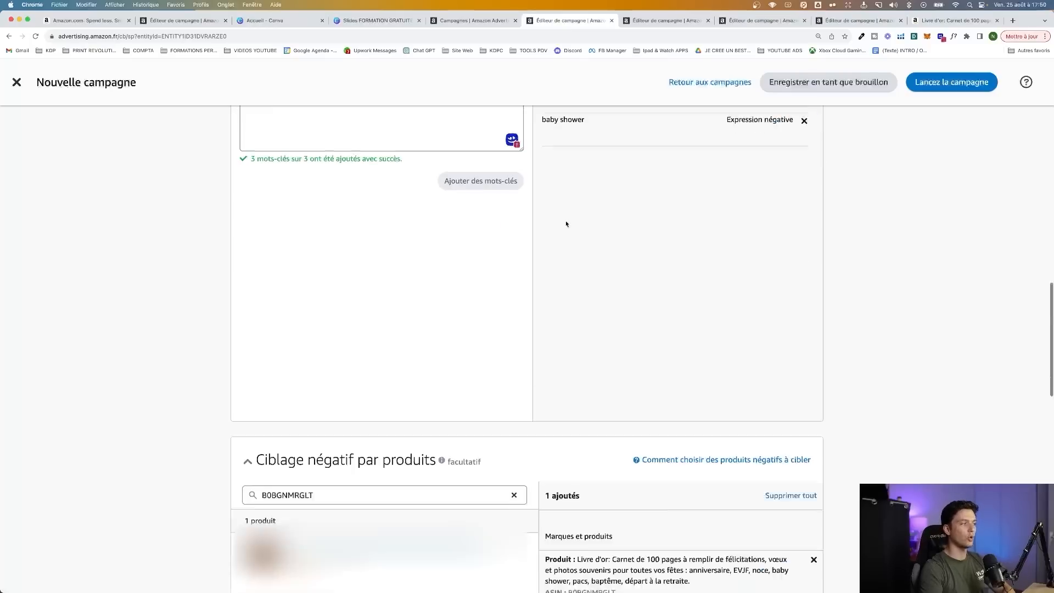
pyautogui.scroll(-10, 306, 290)
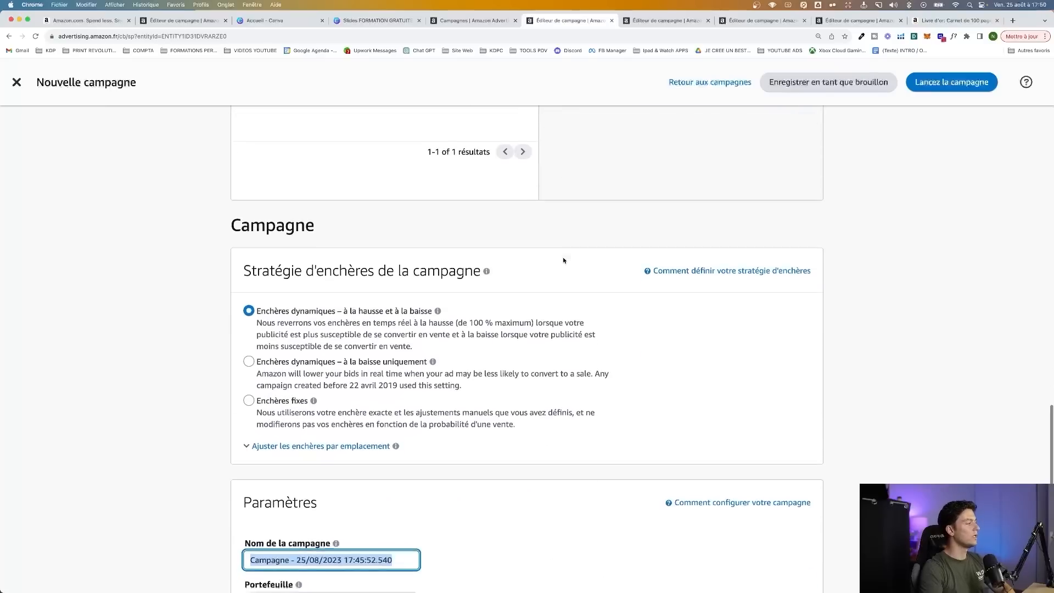
pyautogui.scroll(1, 305, 290)
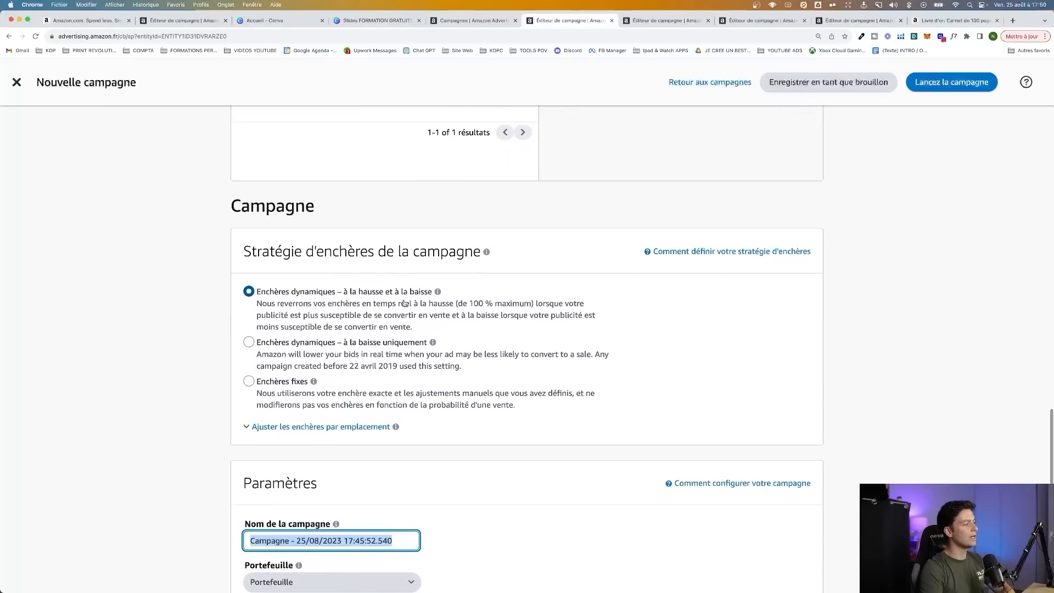
# Choose the down-only dynamic bidding strategy (Enchères dynamiques – à la baisse uniquement) and name the campaign "AUTO | Livre Or 18 ans"
pyautogui.click(300, 342)
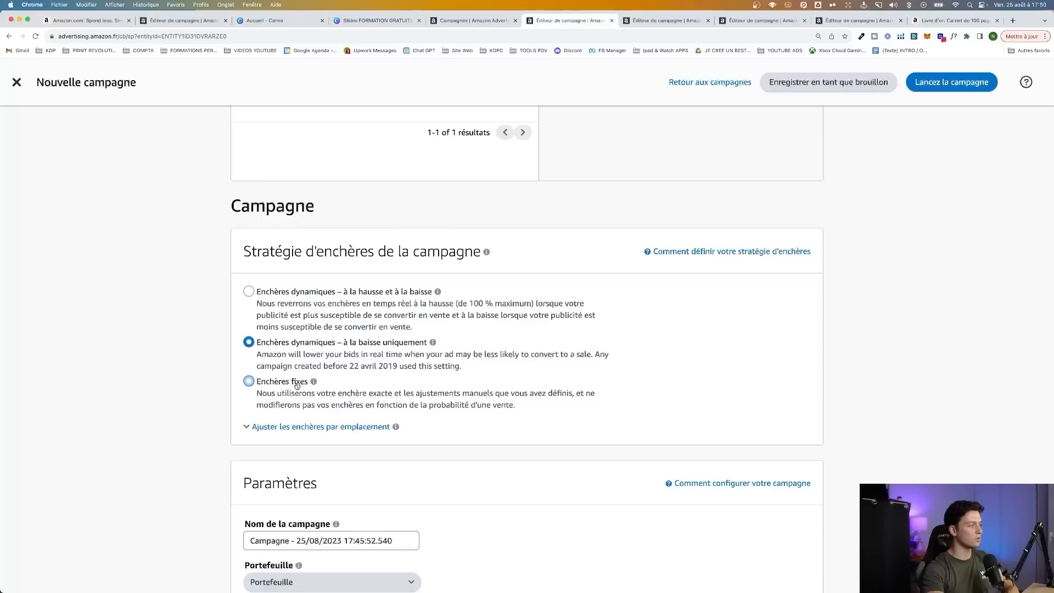
pyautogui.scroll(-3, 296, 388)
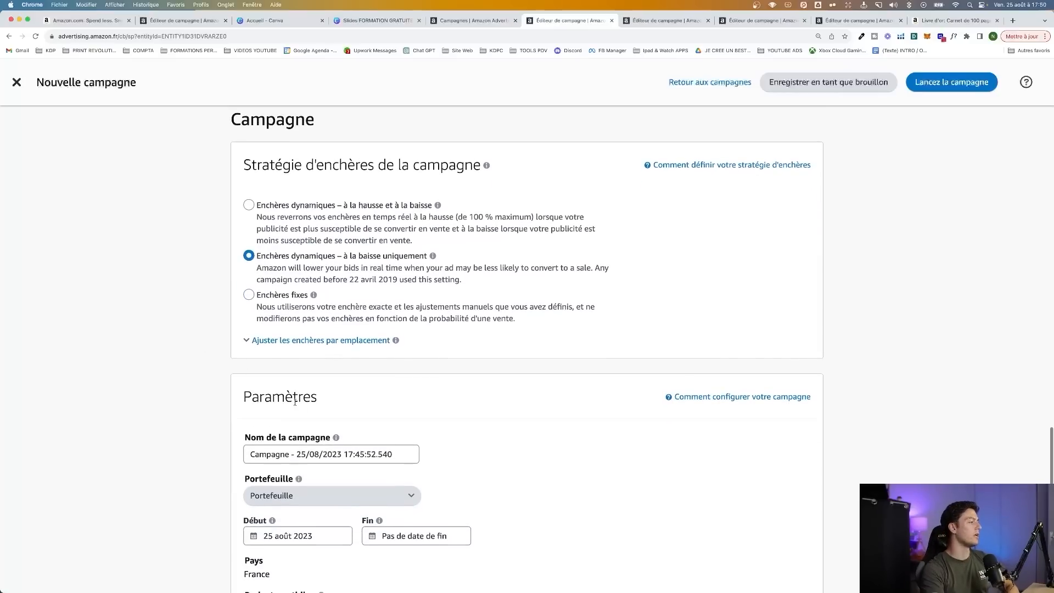
pyautogui.tripleClick(288, 446)
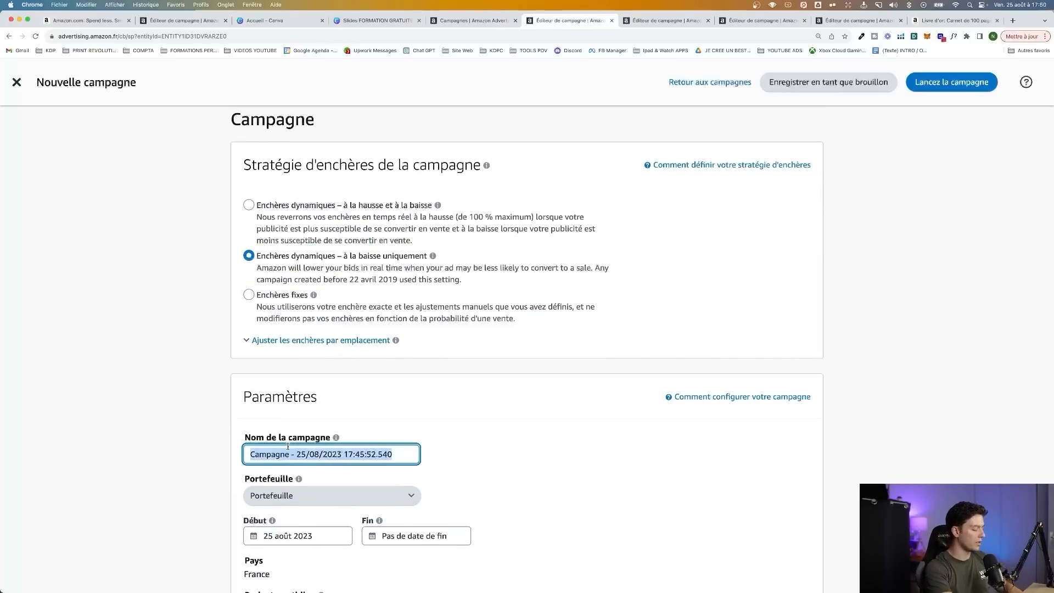
pyautogui.write('AUTO | Livre Or 18 ans')
pyautogui.click(209, 455)
pyautogui.scroll(-3, 203, 456)
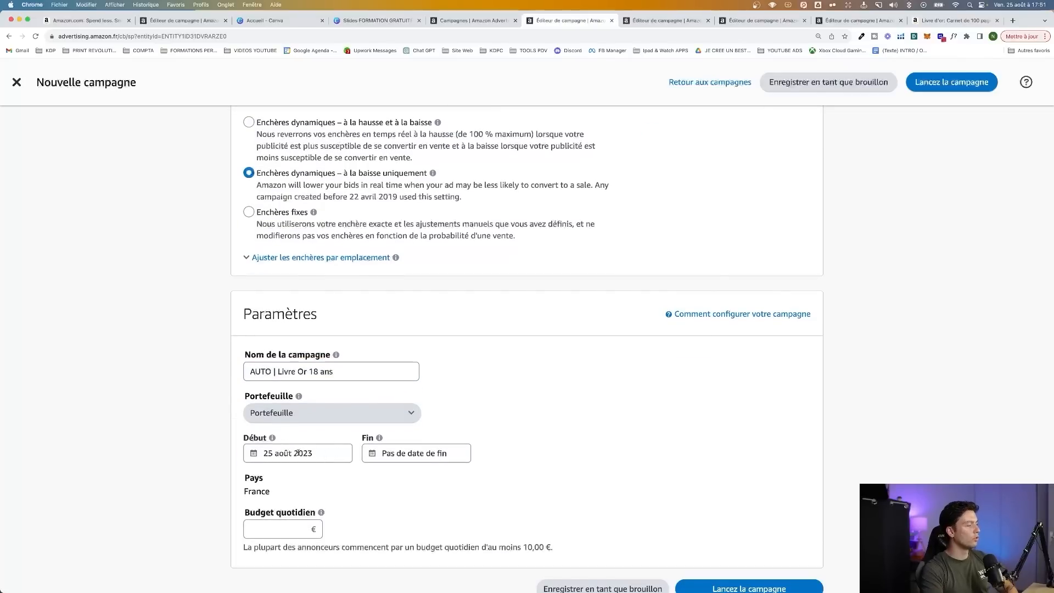
# Set the campaign's daily budget (Budget quotidien) to 5 €
pyautogui.scroll(-1, 439, 436)
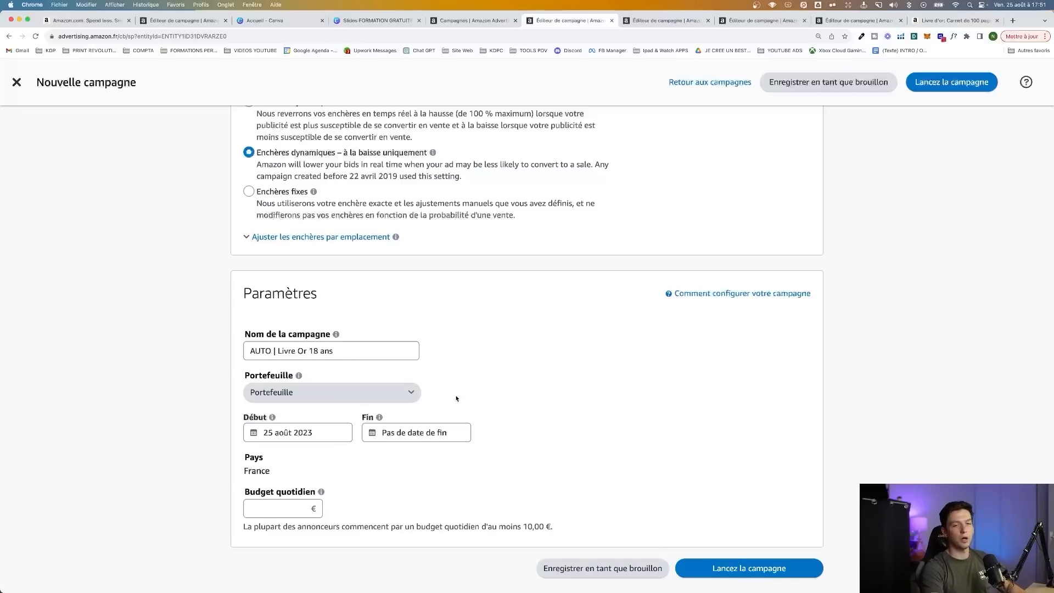
pyautogui.scroll(-1, 450, 397)
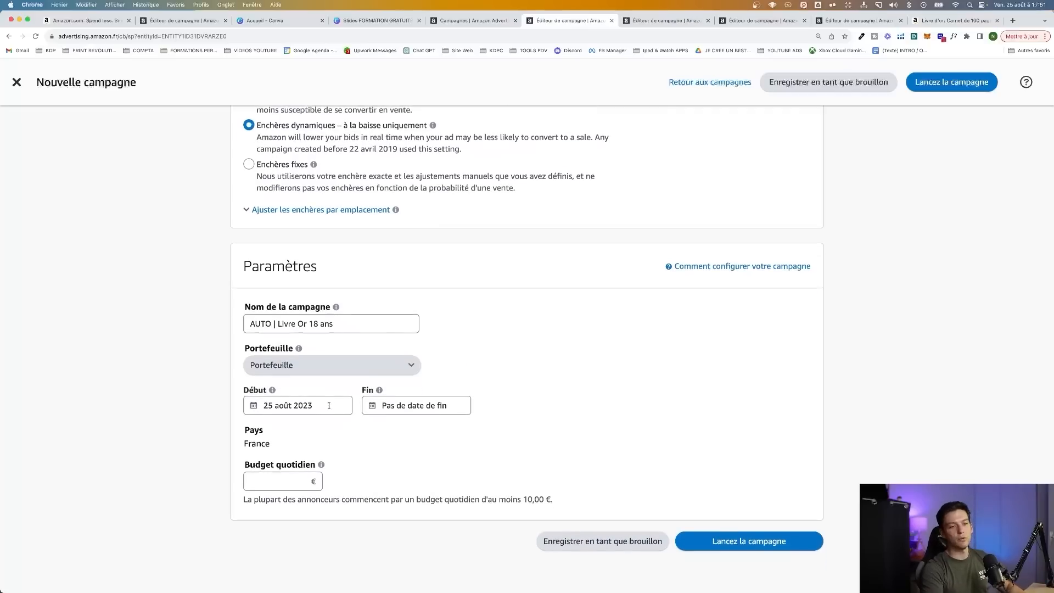
pyautogui.scroll(-1, 341, 423)
pyautogui.click(284, 449)
pyautogui.write('5')
pyautogui.click(495, 435)
pyautogui.scroll(-3, 632, 440)
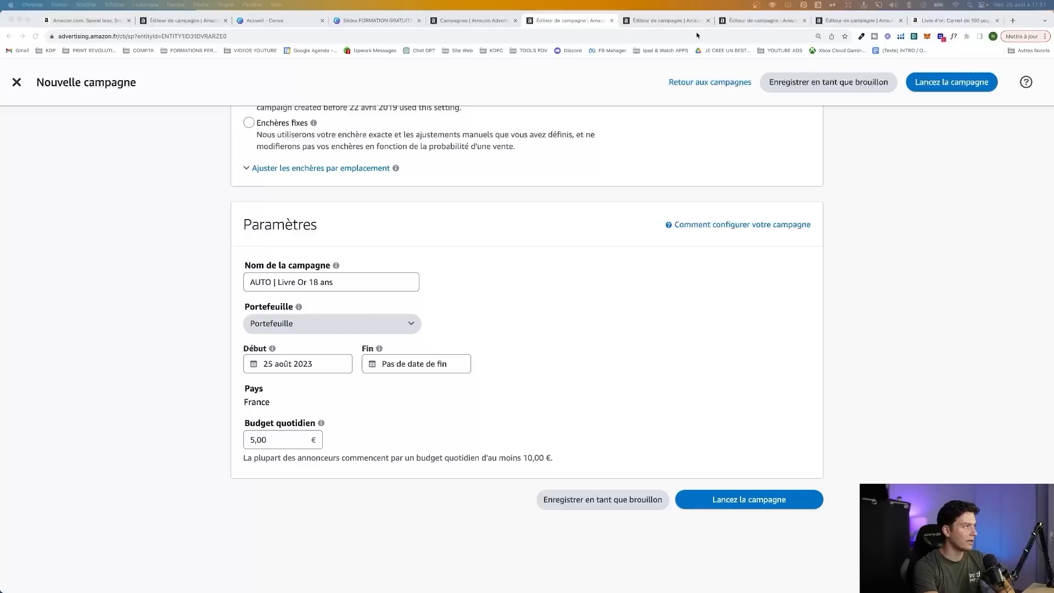
# Switch to the next campaign draft and name its ad group "AUTO | Livre Auto"
pyautogui.click(688, 22)
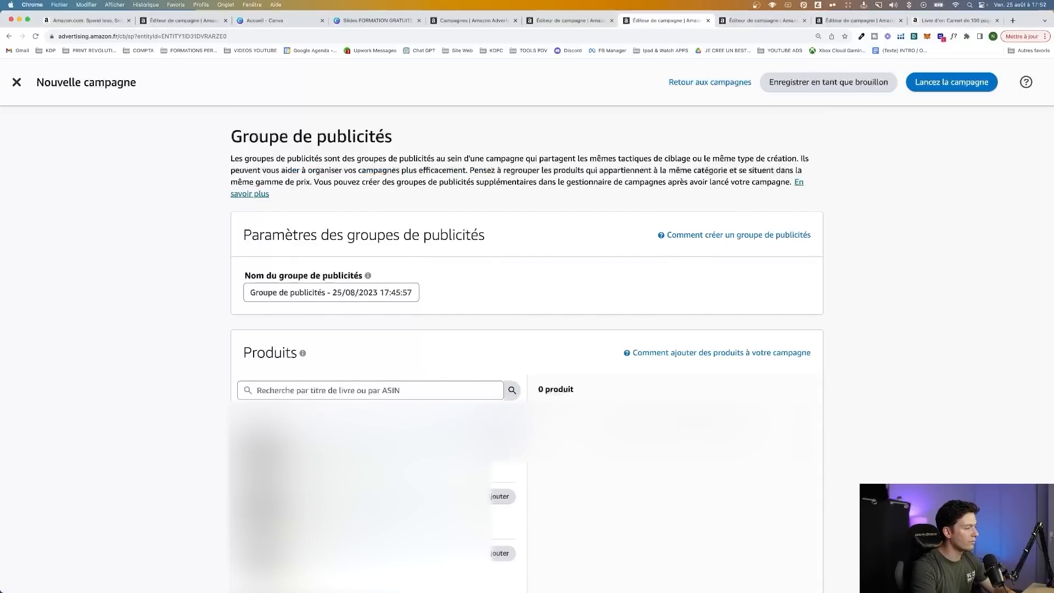
pyautogui.tripleClick(354, 293)
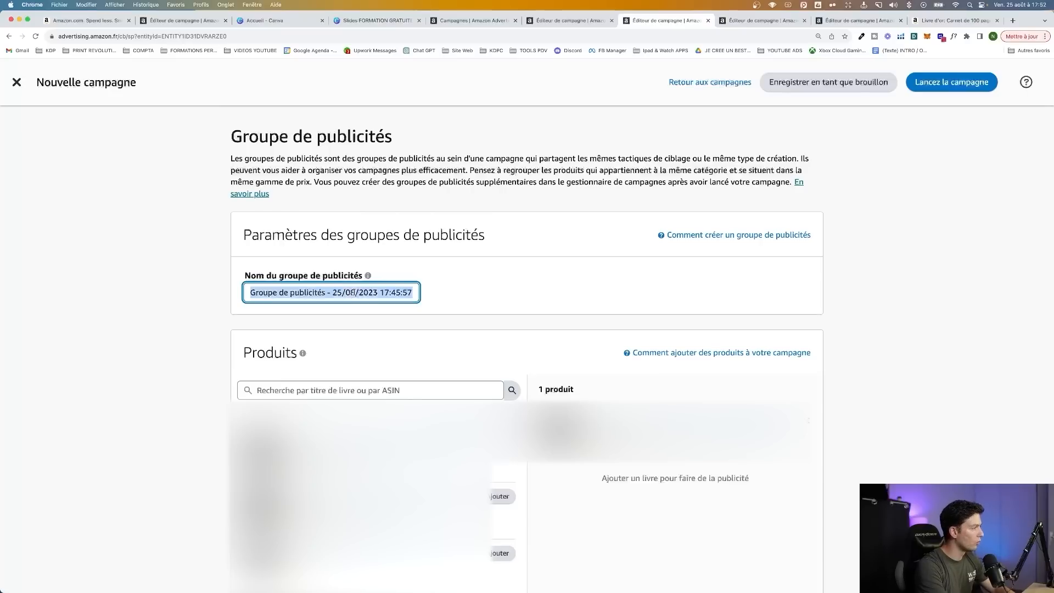
pyautogui.write('AUTO | Livre Auto')
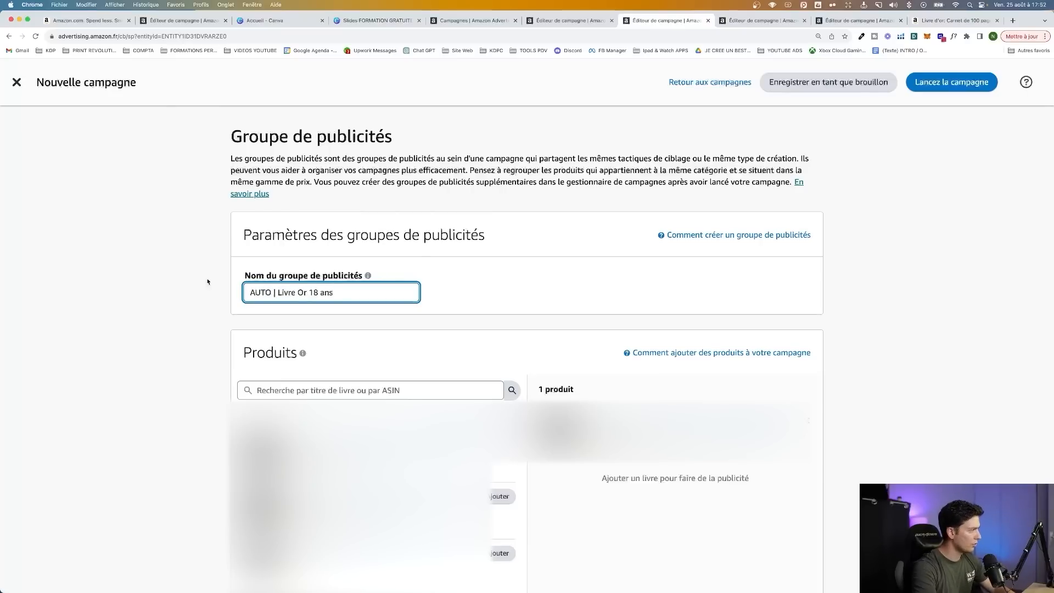
pyautogui.click(206, 280)
# Set the targeting to manual (Ciblage manuel) by keyword and leave only exact match (Exacte) enabled for the suggestions
pyautogui.scroll(-8, 184, 273)
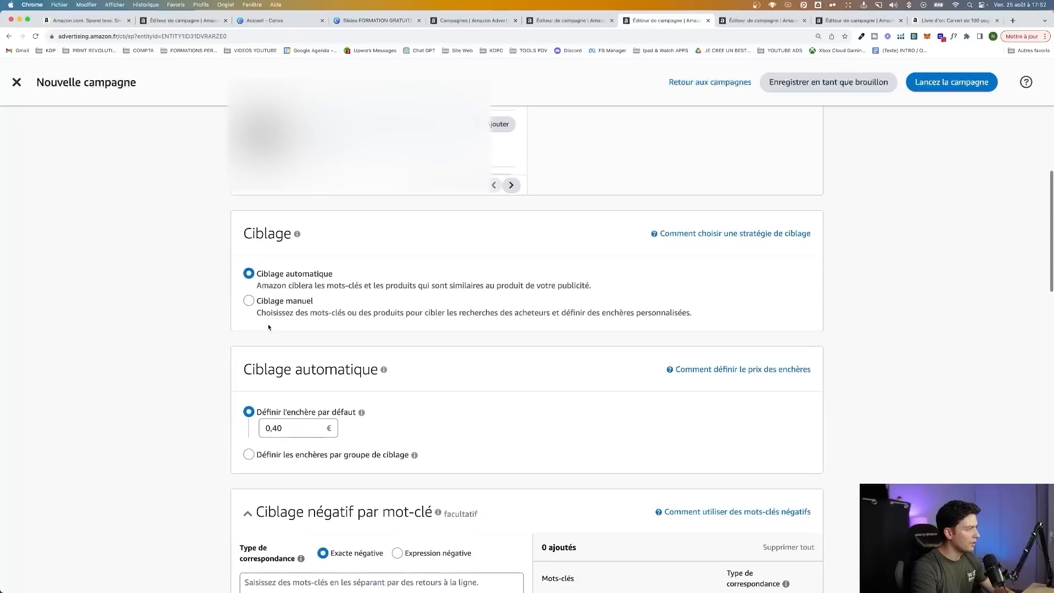
pyautogui.click(250, 300)
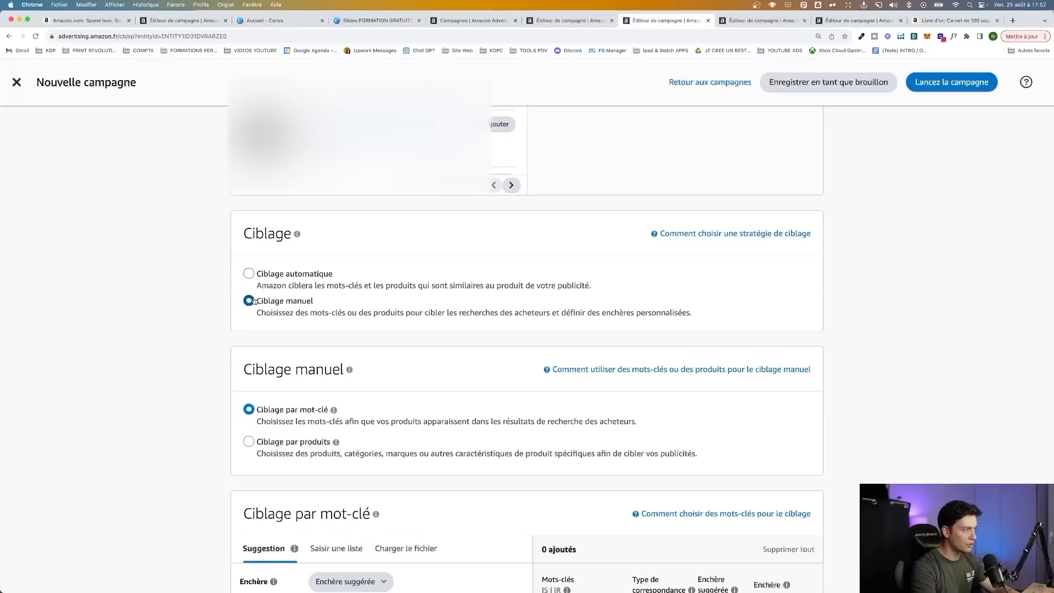
pyautogui.scroll(-5, 280, 269)
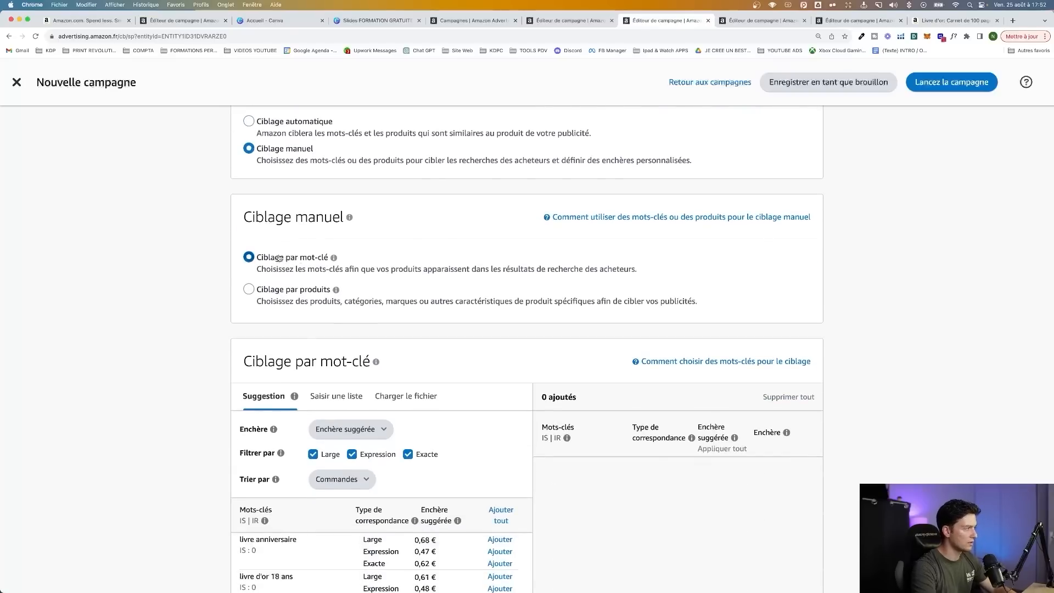
pyautogui.scroll(-5, 208, 300)
pyautogui.click(313, 301)
pyautogui.click(352, 301)
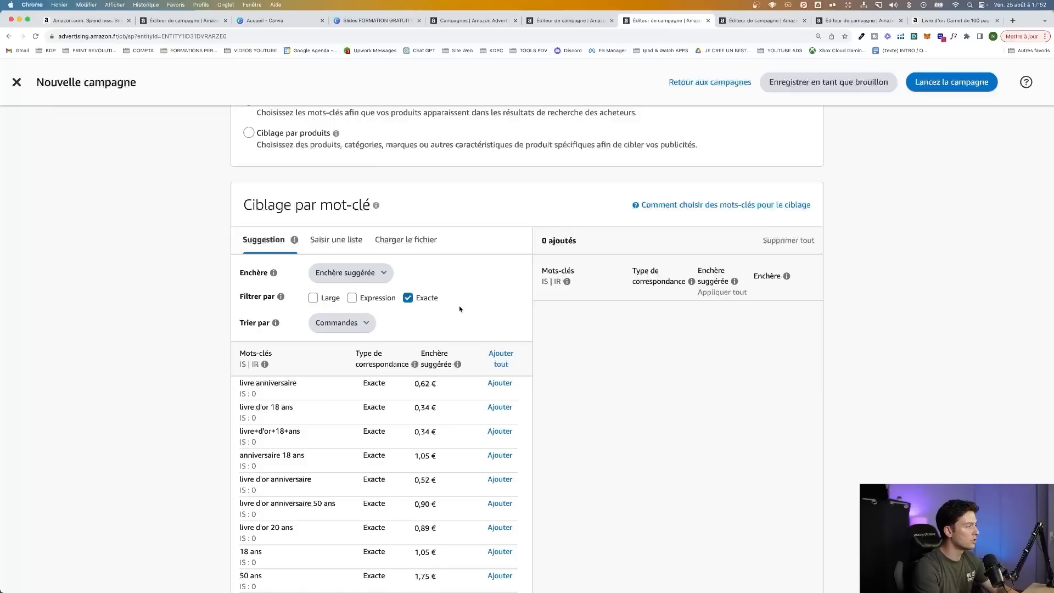
# Enter a custom keyword list: "livre or 18 ans", "livre d'or 18 ans", "livre or majorité" and "livre or pour anniversaire 18 ans"
pyautogui.scroll(-1, 459, 305)
pyautogui.click(351, 217)
pyautogui.click(354, 309)
pyautogui.write('livre or 18 ans')
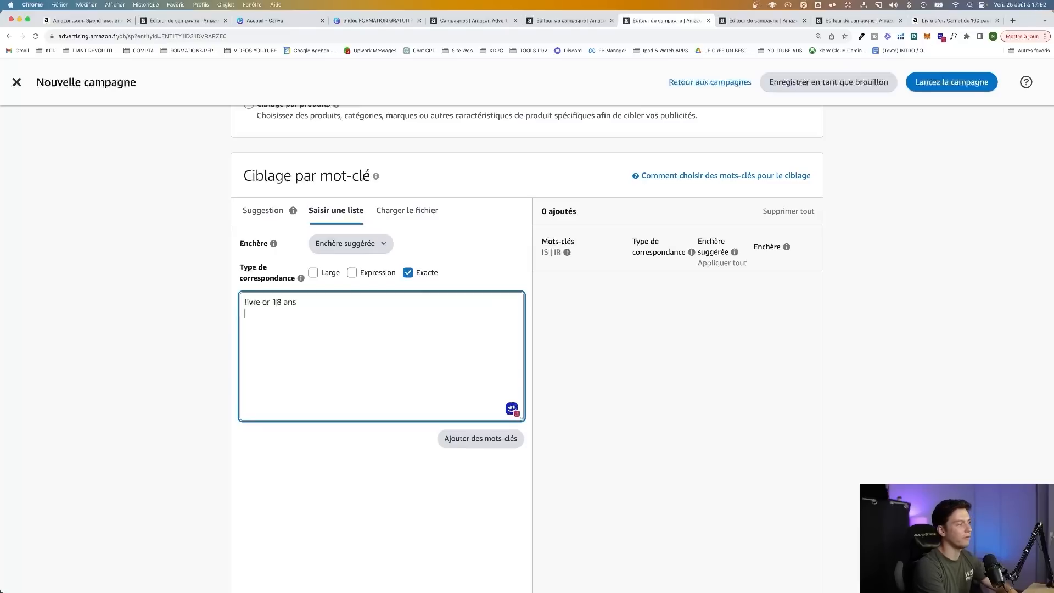
pyautogui.write("livre d'or 18 ans")
pyautogui.press('Return')
pyautogui.write('livre or majorité')
pyautogui.press('Return')
pyautogui.write('livre or pour a')
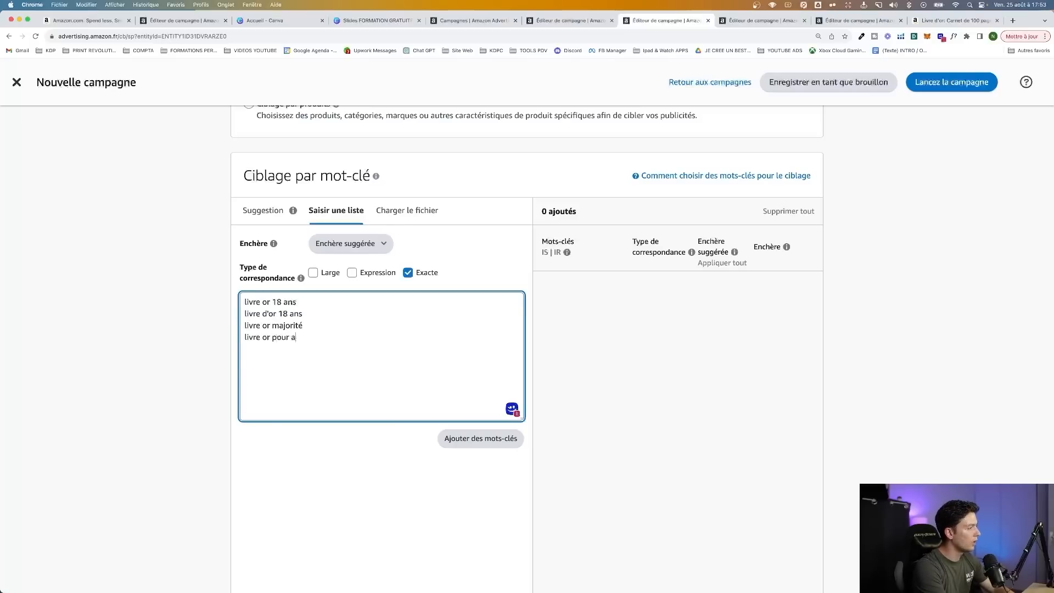
pyautogui.write('nniversaire 18 ans')
# Rework the keyword list to "livre d'or 18 ans", "livre or 18 ans", "livre d'or anniversaire 18 ans" and "livre or anniversaire 18 ans"
pyautogui.press('Return')
pyautogui.write("livre d'or 18 ans")
pyautogui.press('Return')
pyautogui.write('livre or 18 ans')
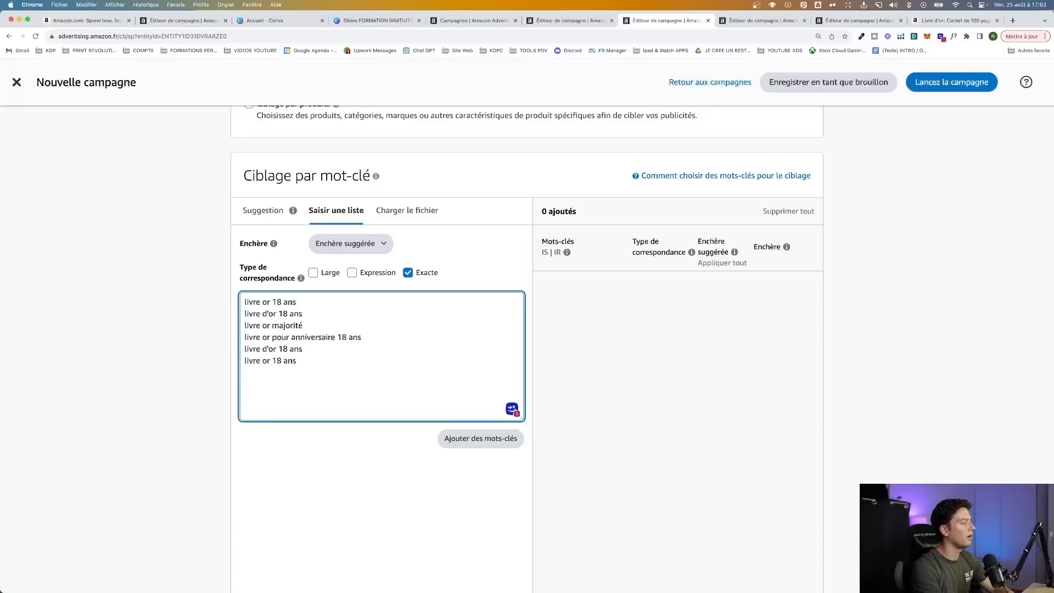
pyautogui.write('anniversaire')
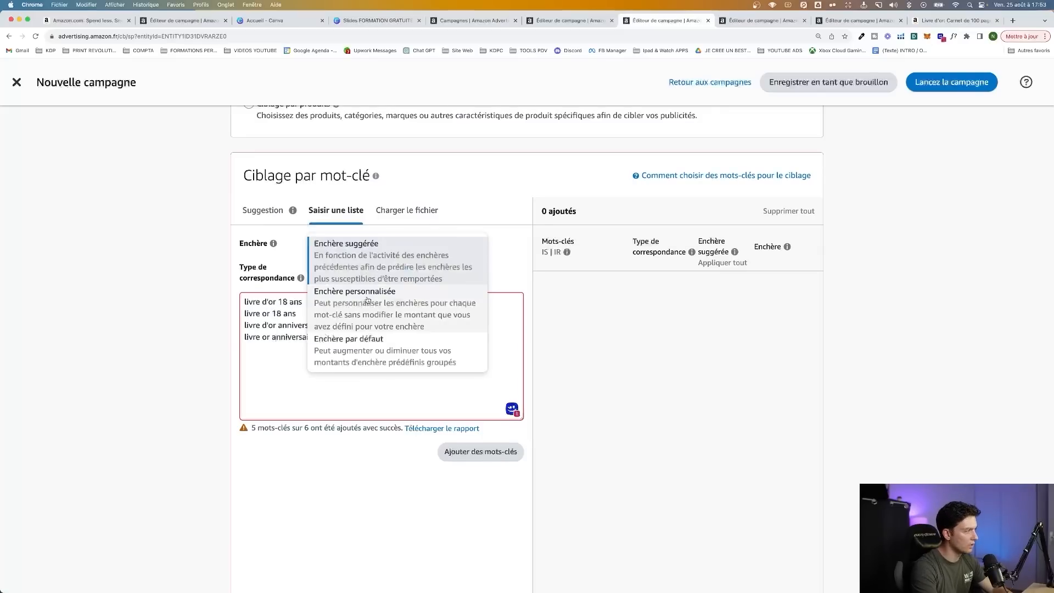
# Apply a custom bid (Enchère personnalisée) of 0,25 € and add the listed exact-match keywords to the campaign
pyautogui.click(367, 298)
pyautogui.click(441, 248)
pyautogui.write('0,25')
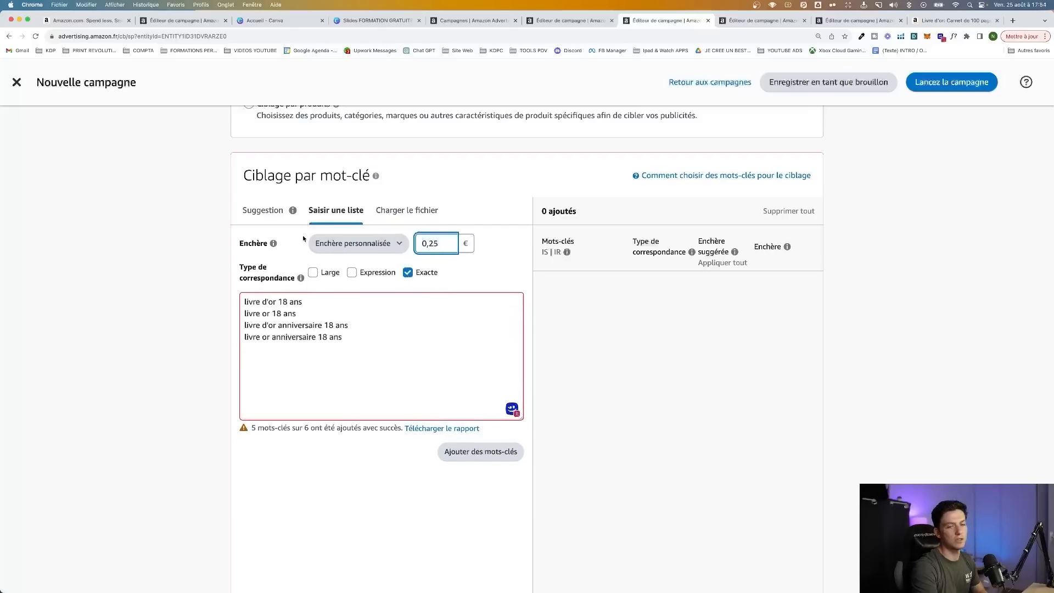
pyautogui.click(149, 285)
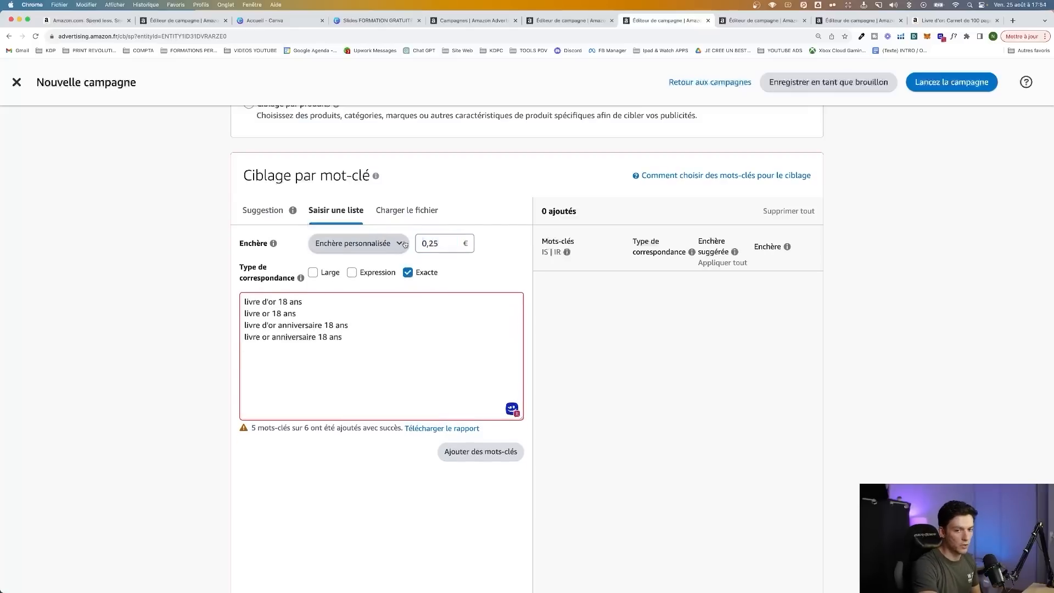
pyautogui.click(477, 454)
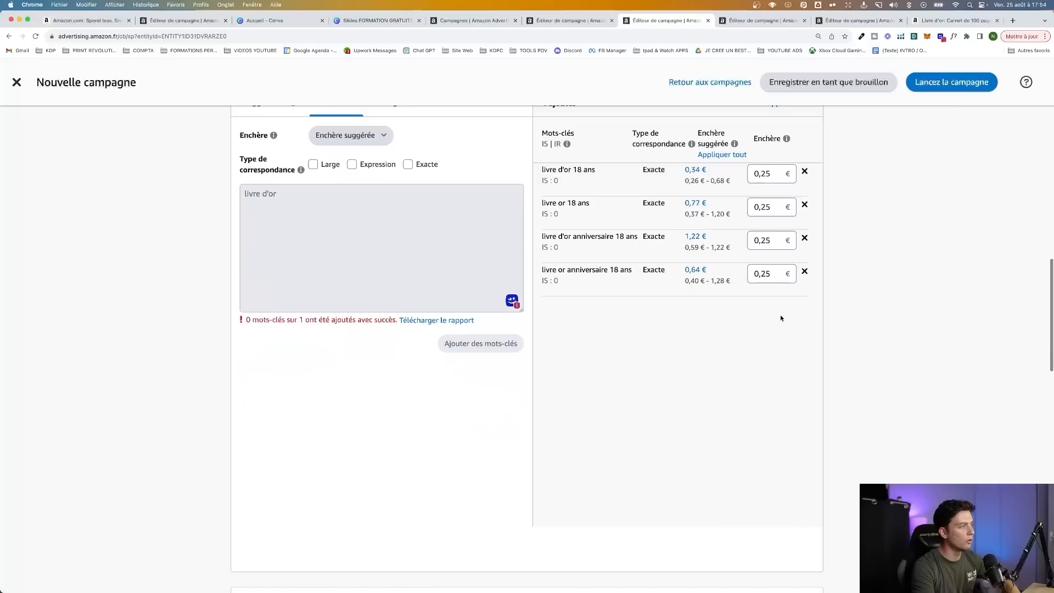
# Add "baby shower", "mariage", "evjf" and "retraite" as negative keywords with phrase match (Expression négative)
pyautogui.scroll(-5, 781, 318)
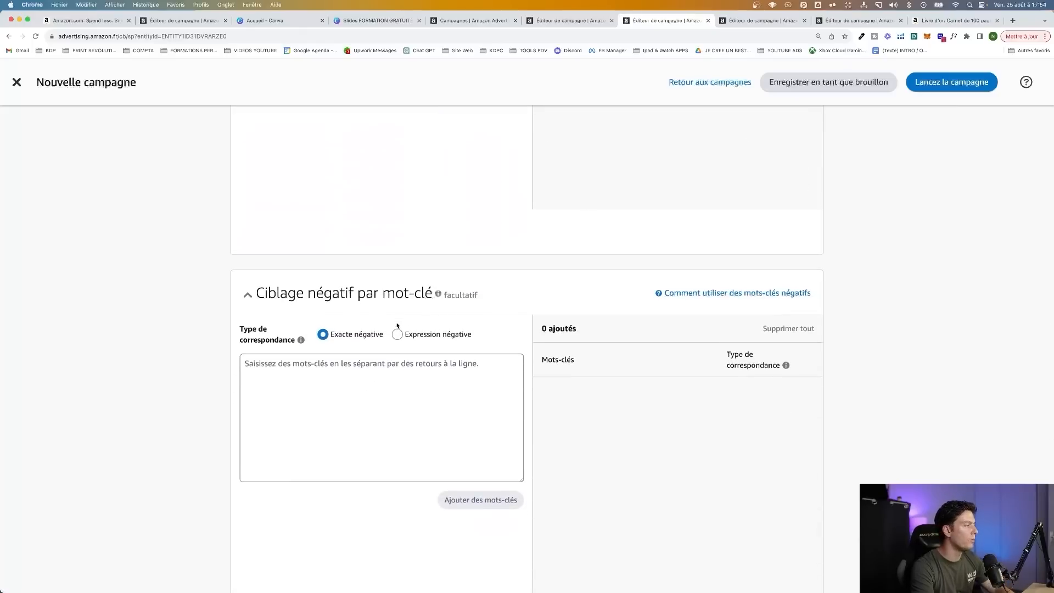
pyautogui.click(397, 335)
pyautogui.click(382, 369)
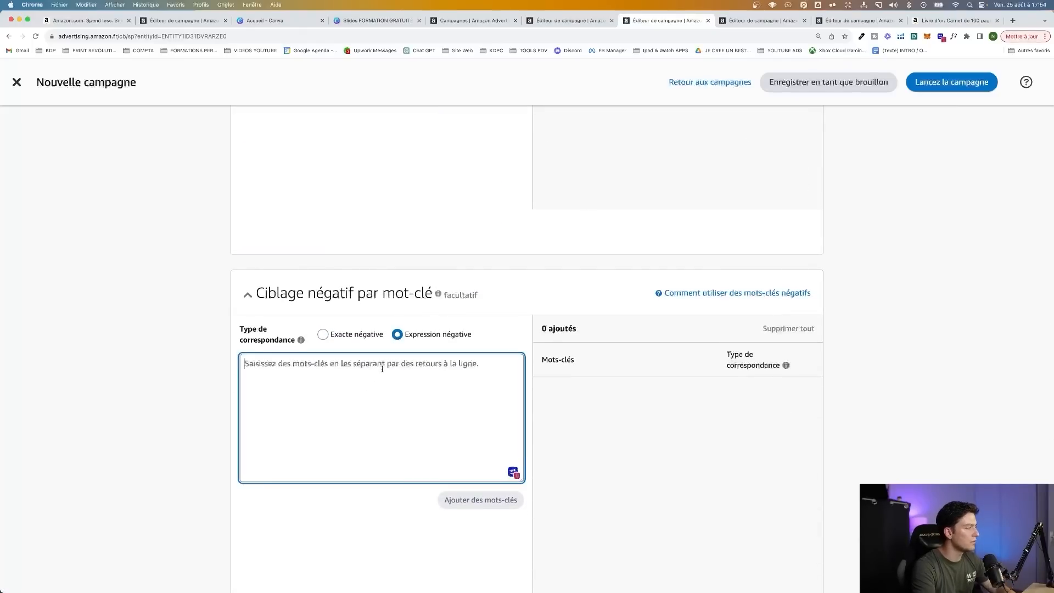
pyautogui.write('baby shower')
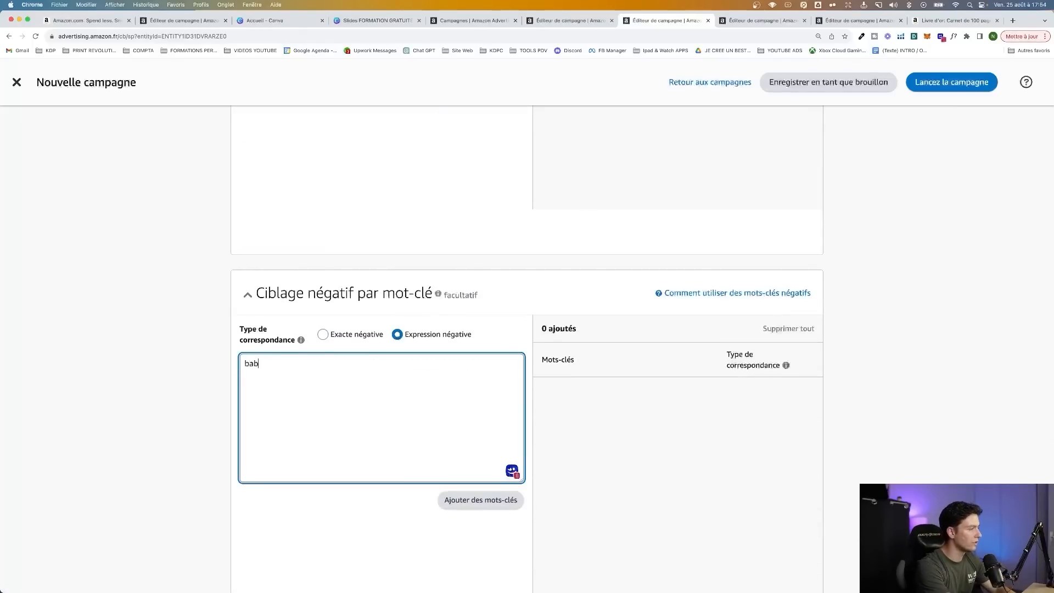
pyautogui.press('Return')
pyautogui.write('mariage')
pyautogui.press('Return')
pyautogui.write('evjf')
pyautogui.press('Return')
pyautogui.write('retraite')
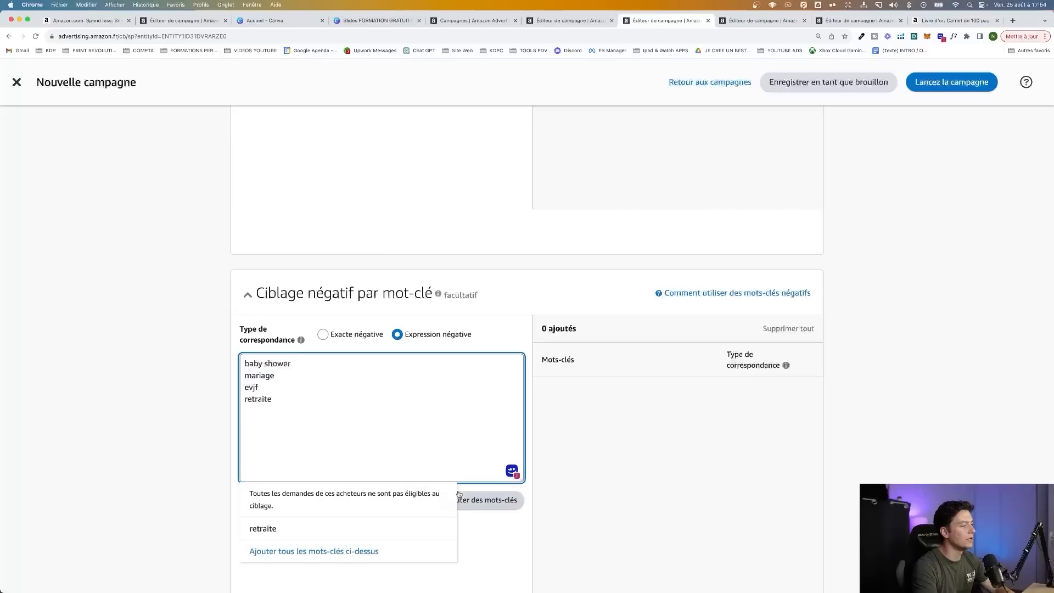
pyautogui.click(481, 500)
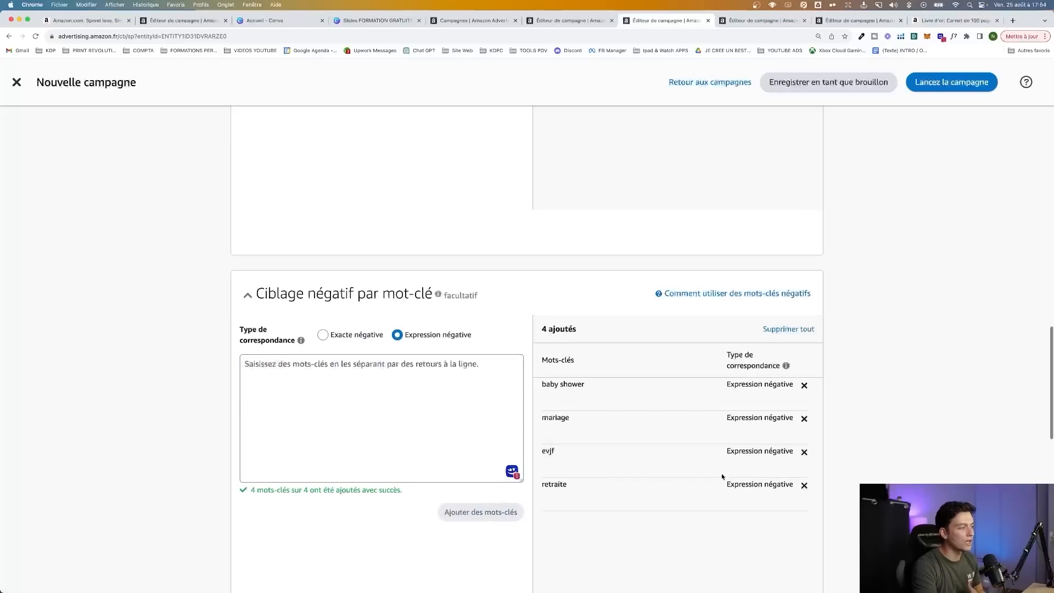
# Review the targeted keywords and remove the negative keywords one by one, starting with "baby shower"
pyautogui.scroll(7, 721, 473)
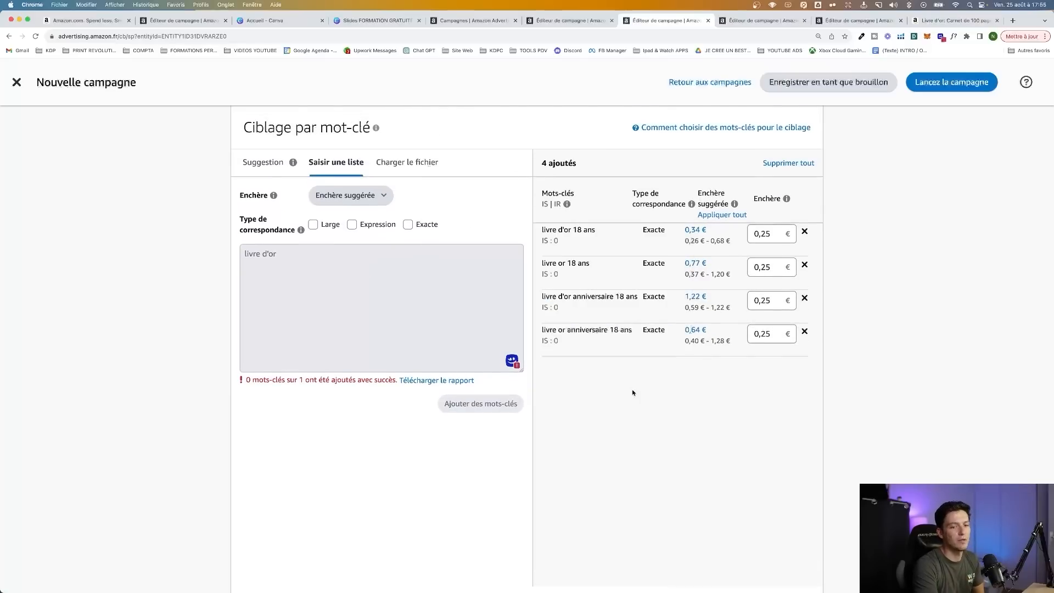
pyautogui.scroll(-7, 632, 392)
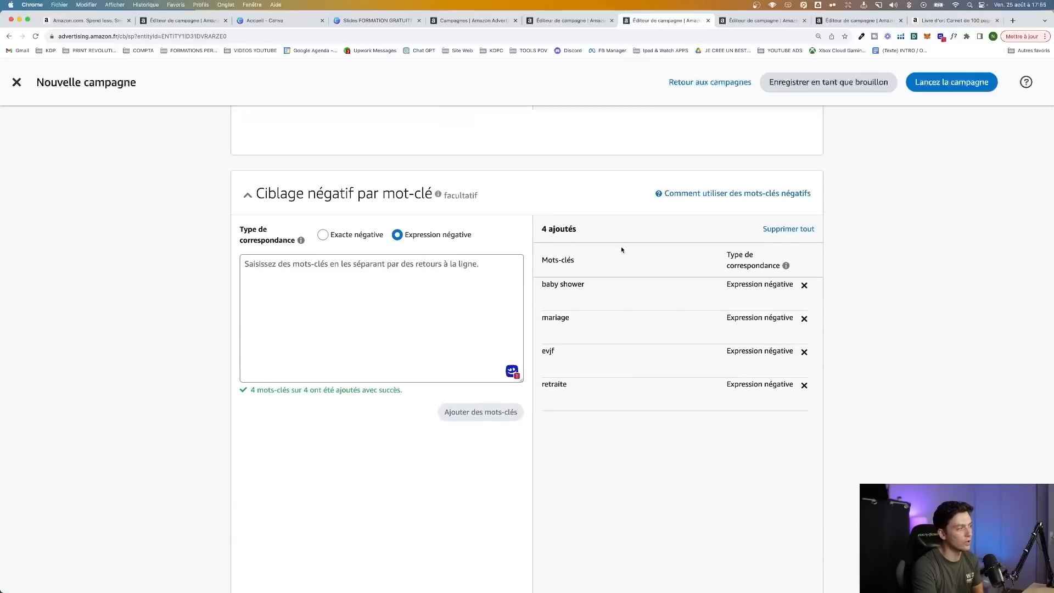
pyautogui.scroll(7, 620, 248)
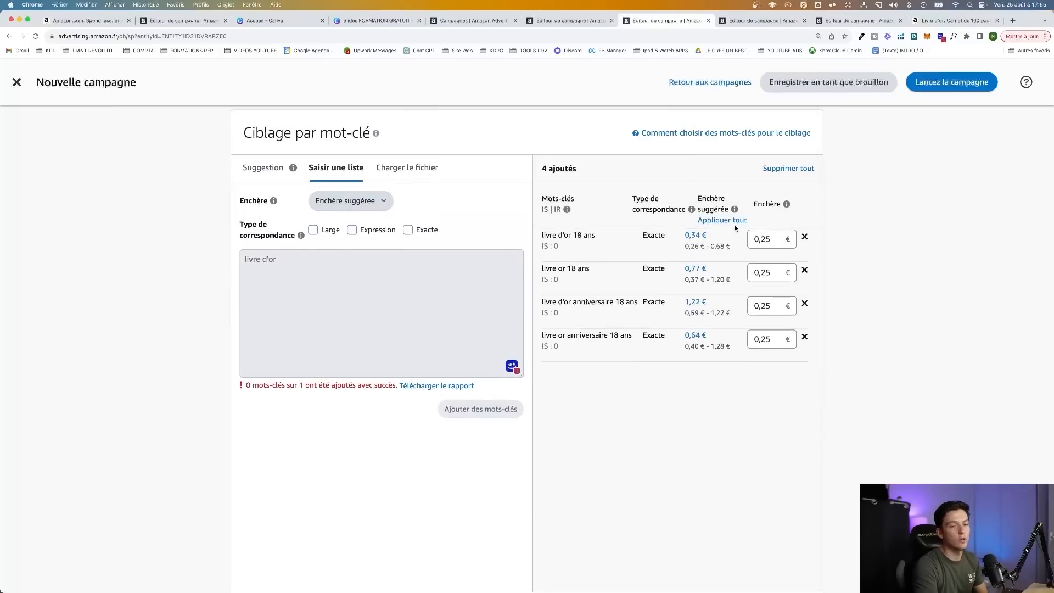
pyautogui.scroll(-10, 864, 444)
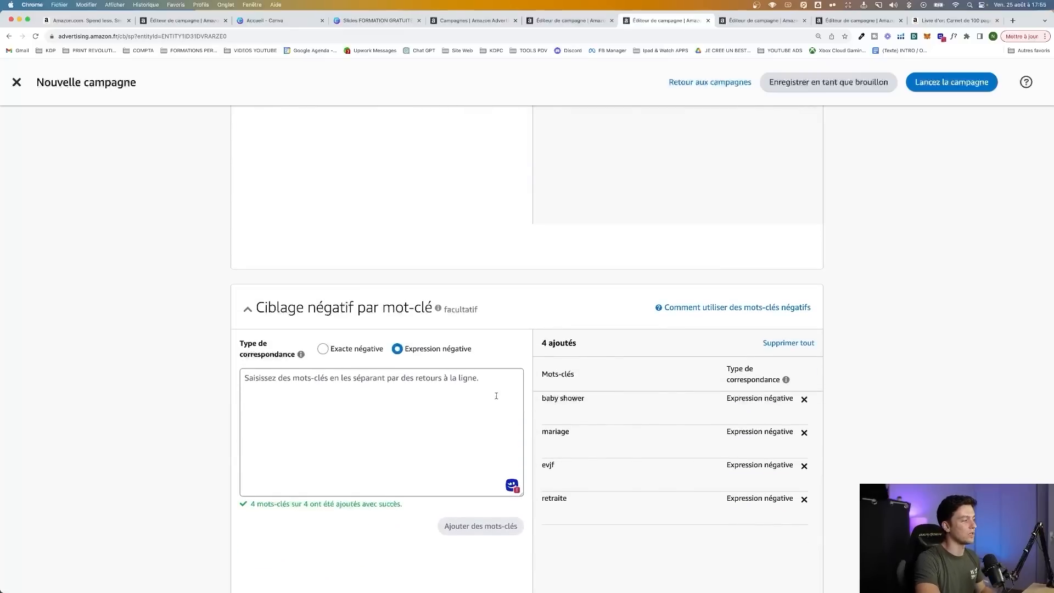
pyautogui.click(805, 399)
pyautogui.click(804, 400)
pyautogui.click(805, 399)
pyautogui.click(805, 399)
pyautogui.scroll(10, 845, 382)
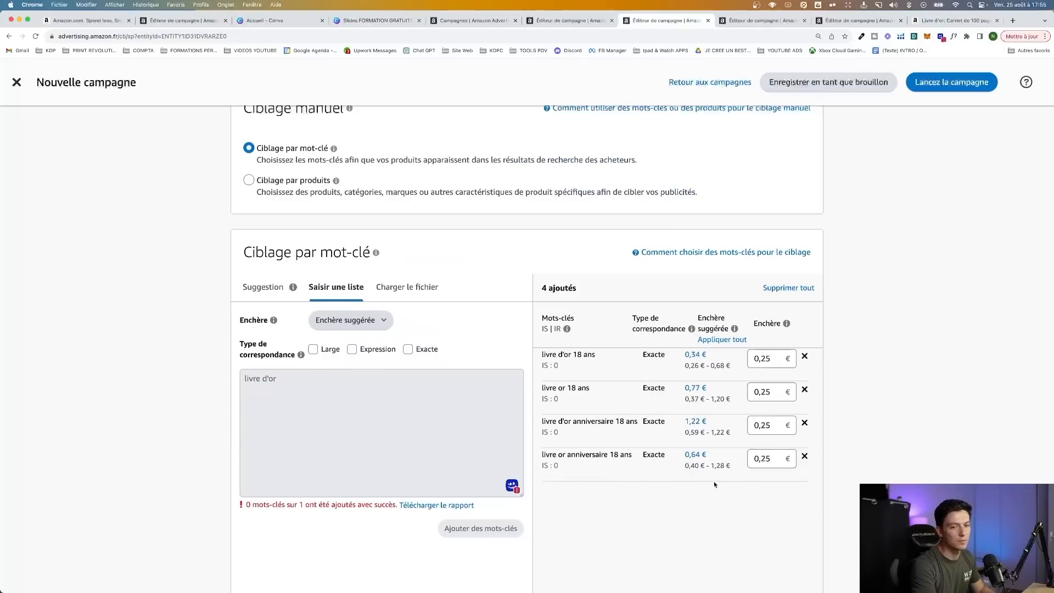
# Set the bidding strategy to dynamic bids, down only (à la baisse uniquement), and name the campaign "KW"
pyautogui.scroll(-18, 842, 337)
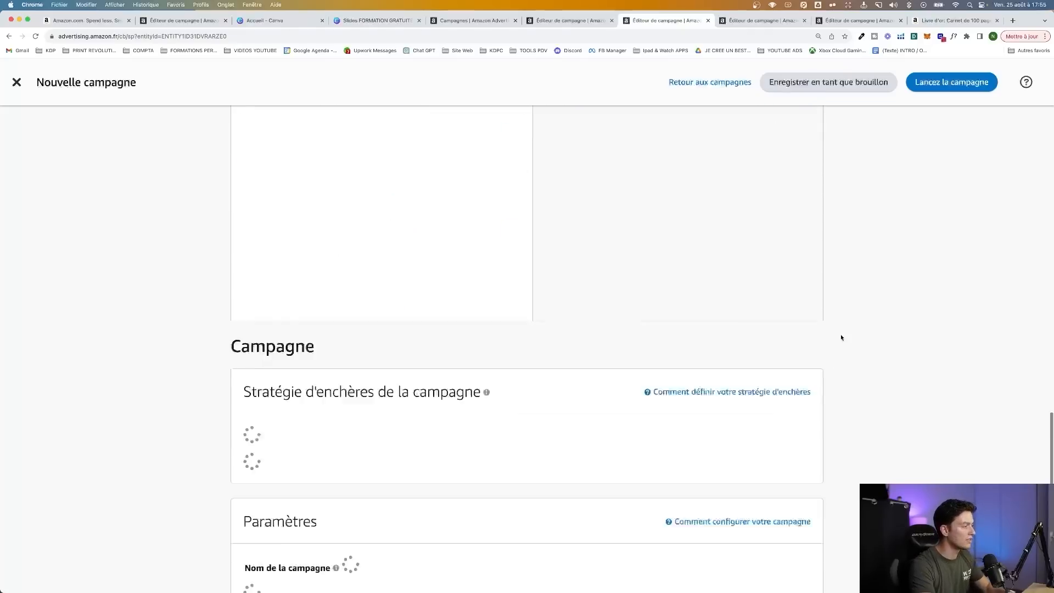
pyautogui.click(335, 305)
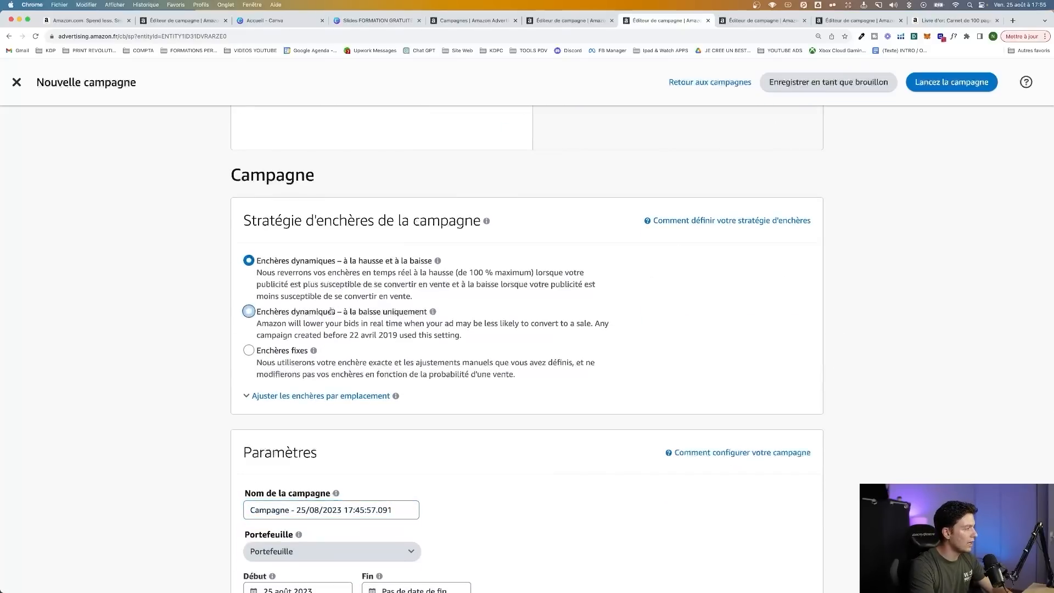
pyautogui.scroll(-5, 302, 293)
pyautogui.tripleClick(302, 294)
pyautogui.write('AUTO')
pyautogui.press('BackSpace')
pyautogui.press('BackSpace')
pyautogui.press('BackSpace')
pyautogui.press('BackSpace')
pyautogui.write('KW')
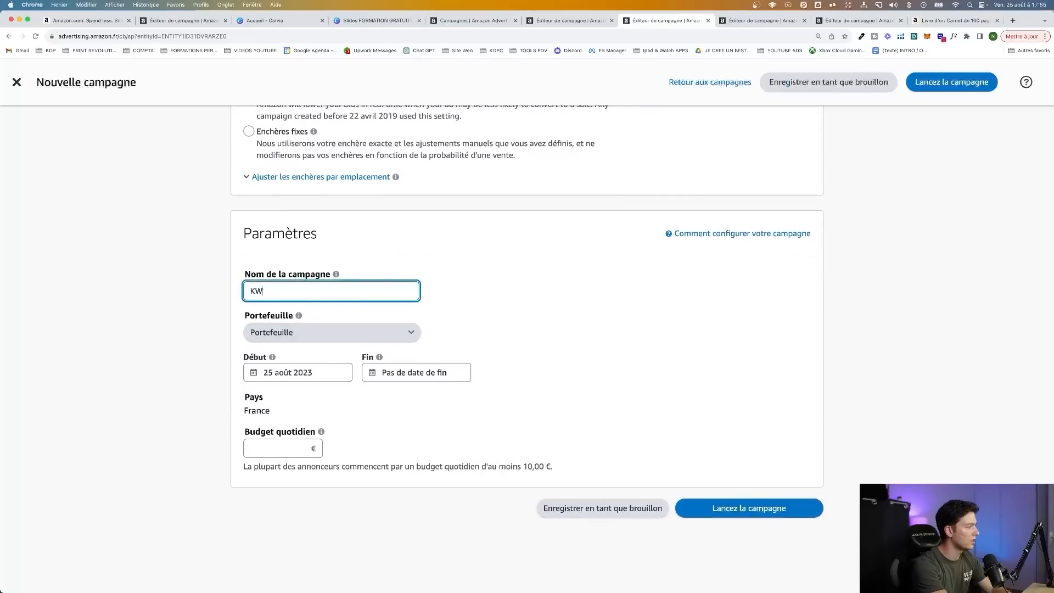
# Rename the ad group to "KW | Livre Or 18 ans"
pyautogui.scroll(20, 252, 311)
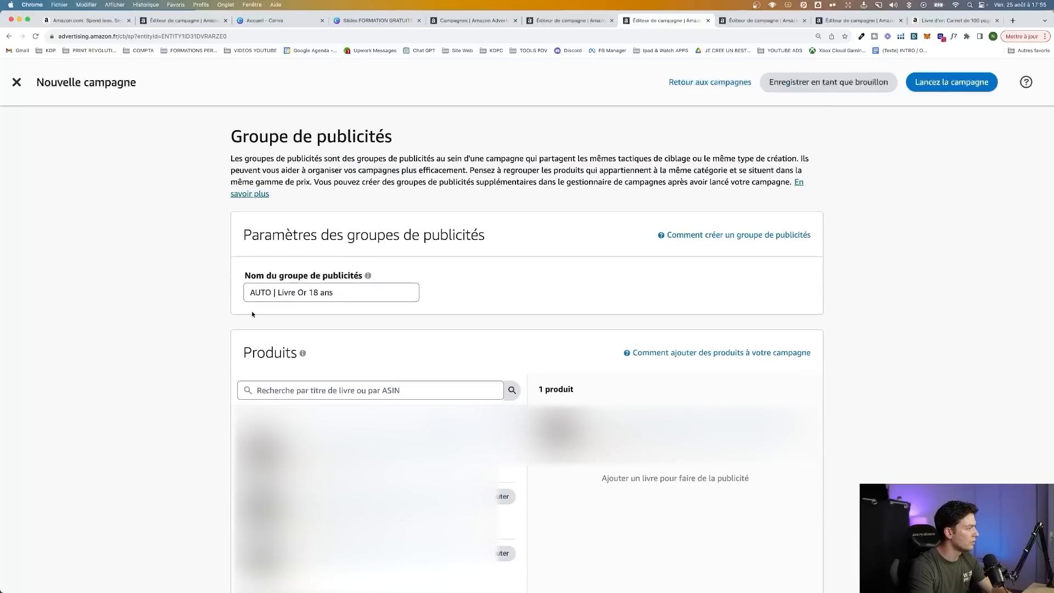
pyautogui.doubleClick(261, 292)
pyautogui.write('KW')
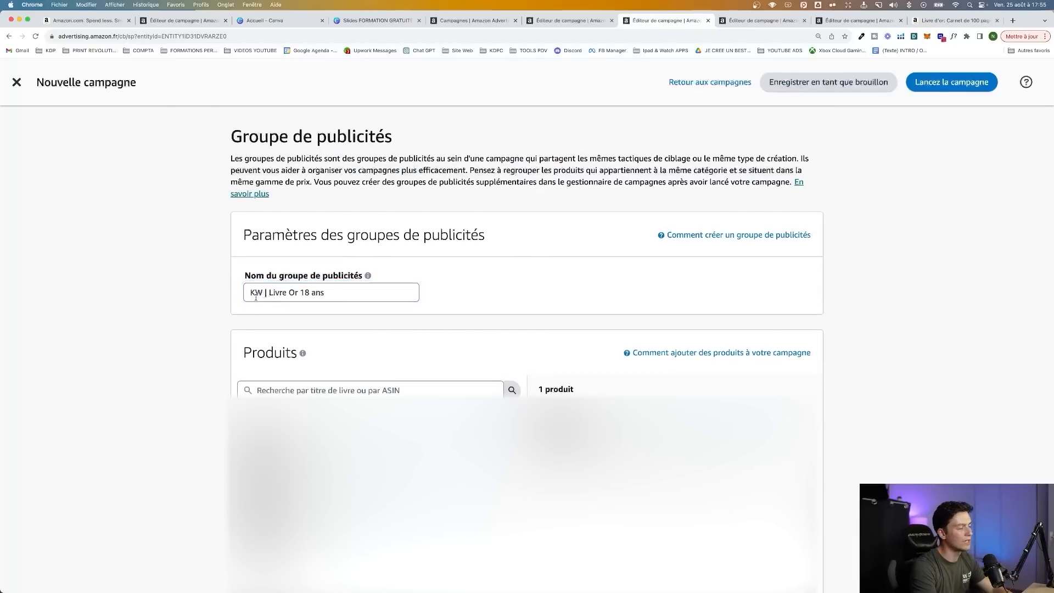
# Set the keyword campaign's daily budget (Budget quotidien) to 5,00 €
pyautogui.scroll(-20, 219, 351)
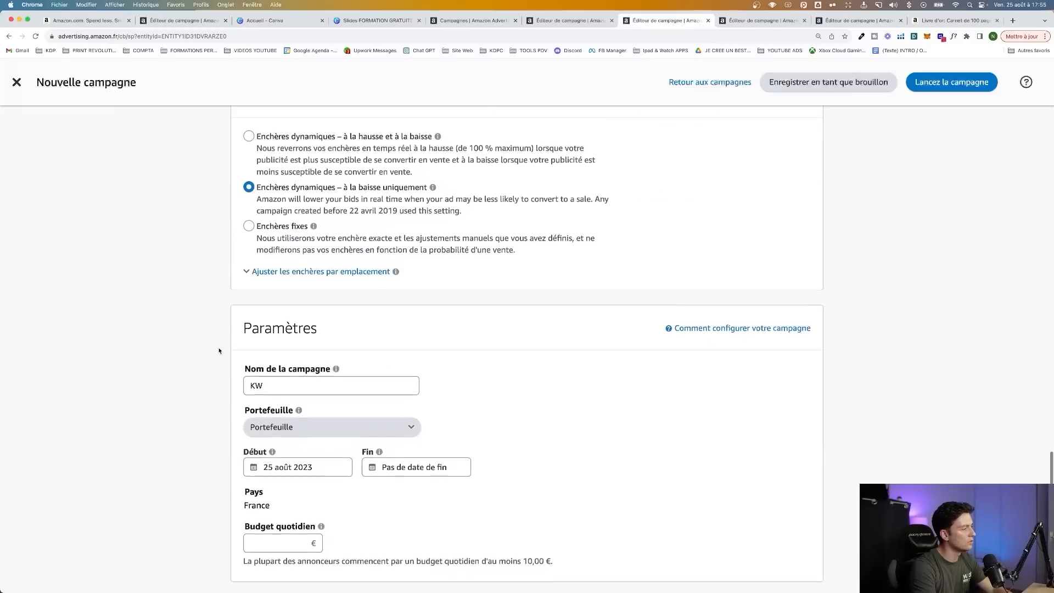
pyautogui.click(275, 435)
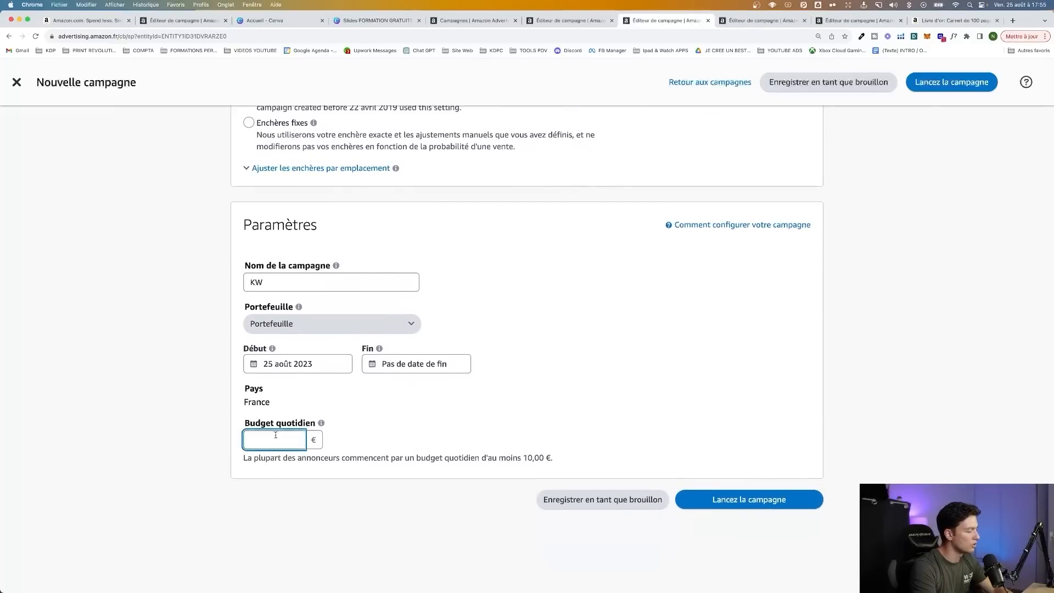
pyautogui.write('5')
pyautogui.click(531, 405)
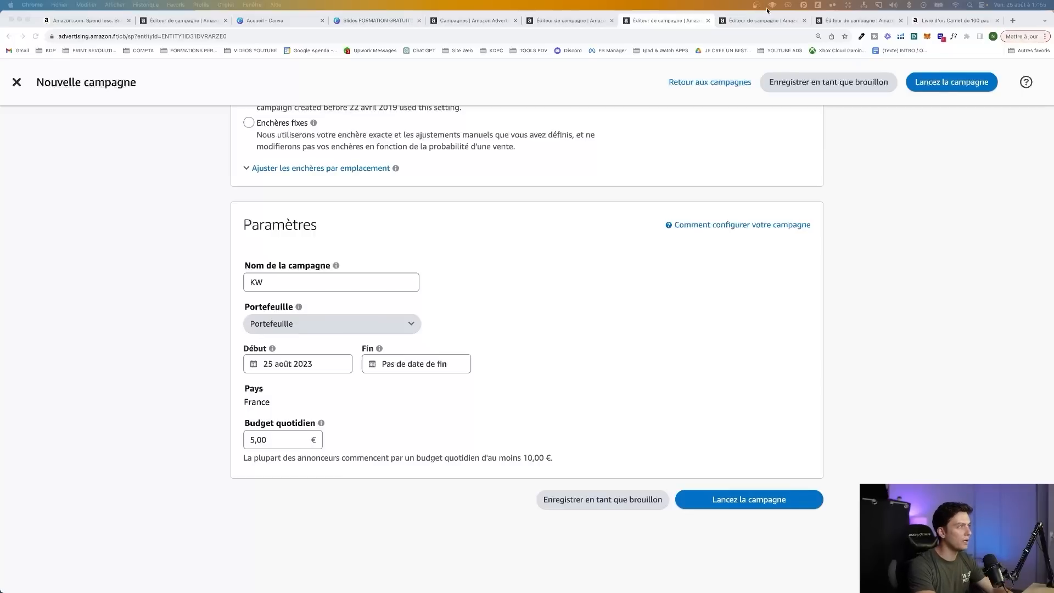
# In the next new-campaign editor, give the ad group a name starting with "PRODUIT | Livre" and add the book as its product
pyautogui.click(738, 24)
pyautogui.click(285, 292)
pyautogui.press('super+a')
pyautogui.write('PRODUIT | Livre')
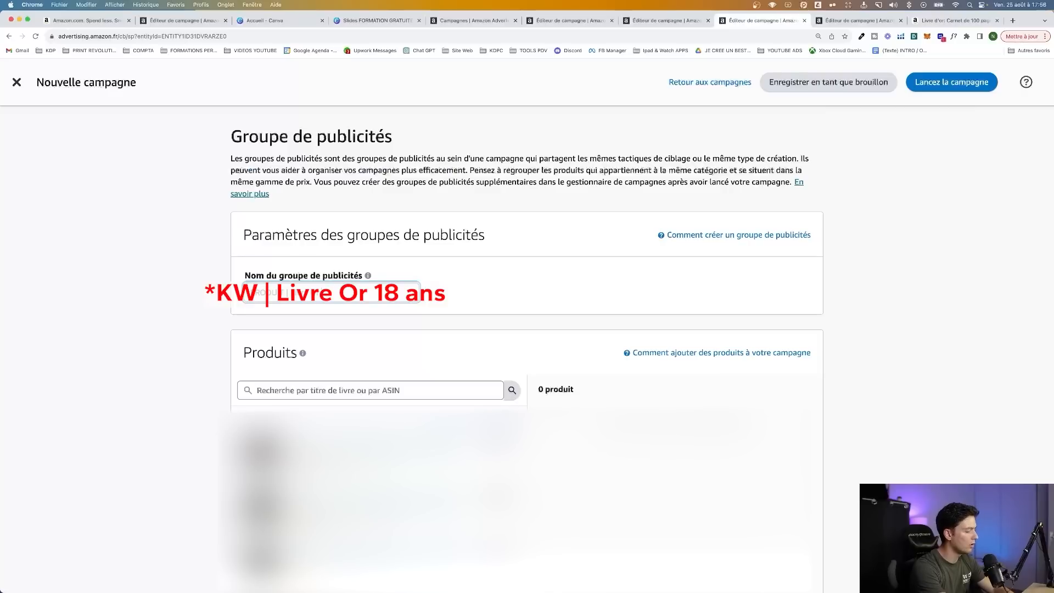
pyautogui.click(499, 438)
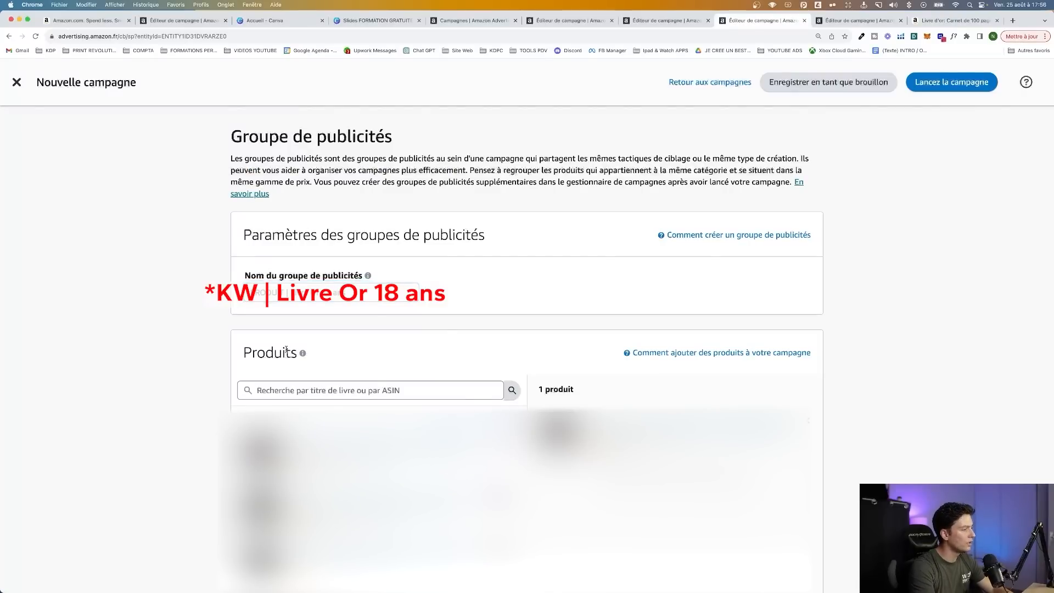
# Set the campaign to manual targeting (Ciblage manuel) by products (Ciblage par produits)
pyautogui.scroll(-5, 494, 439)
pyautogui.scroll(-5, 305, 243)
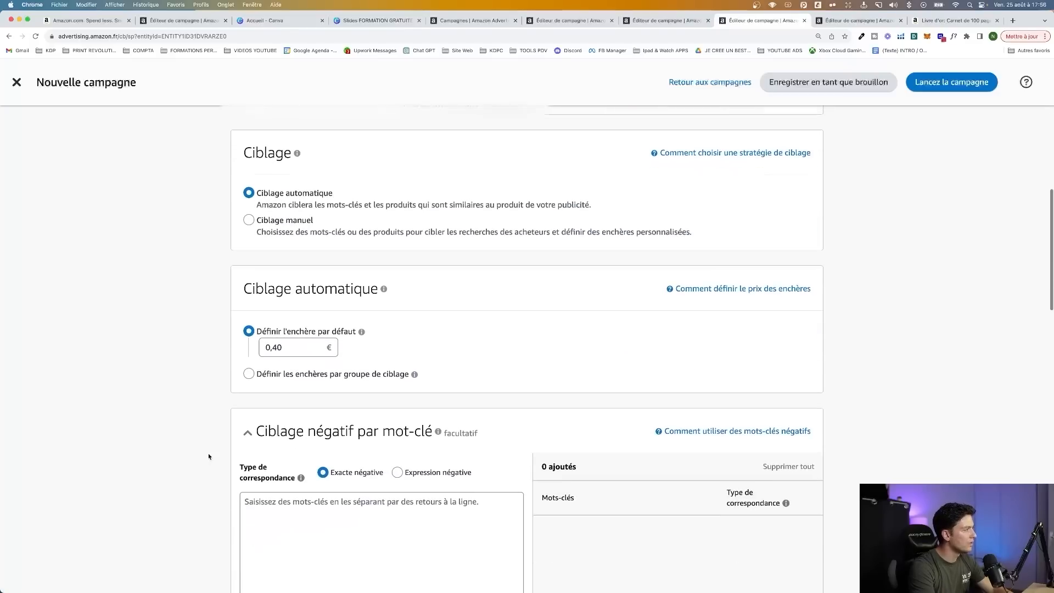
pyautogui.click(302, 223)
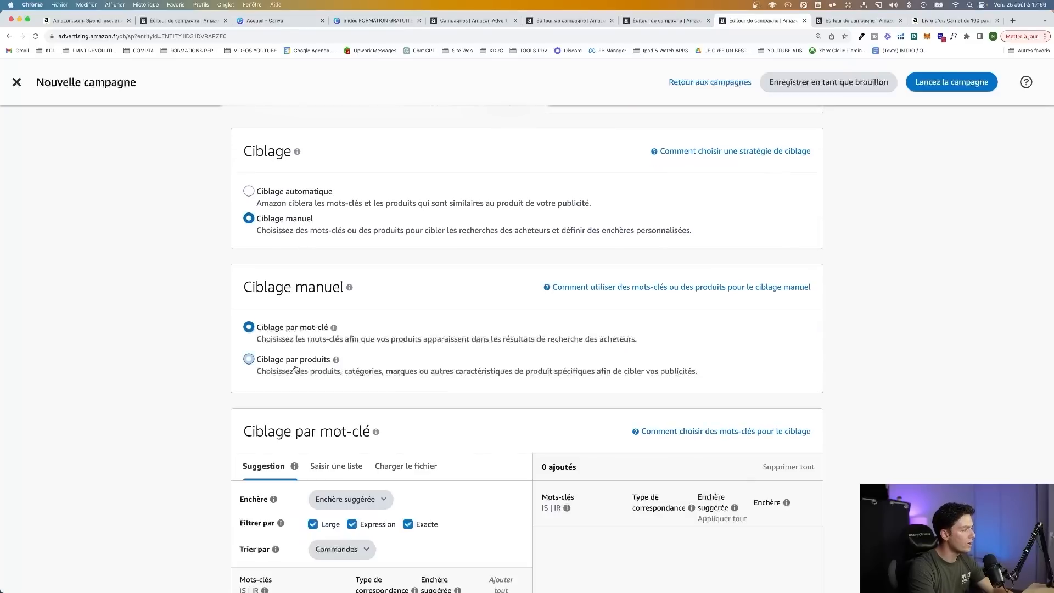
pyautogui.click(290, 362)
pyautogui.scroll(-2, 199, 424)
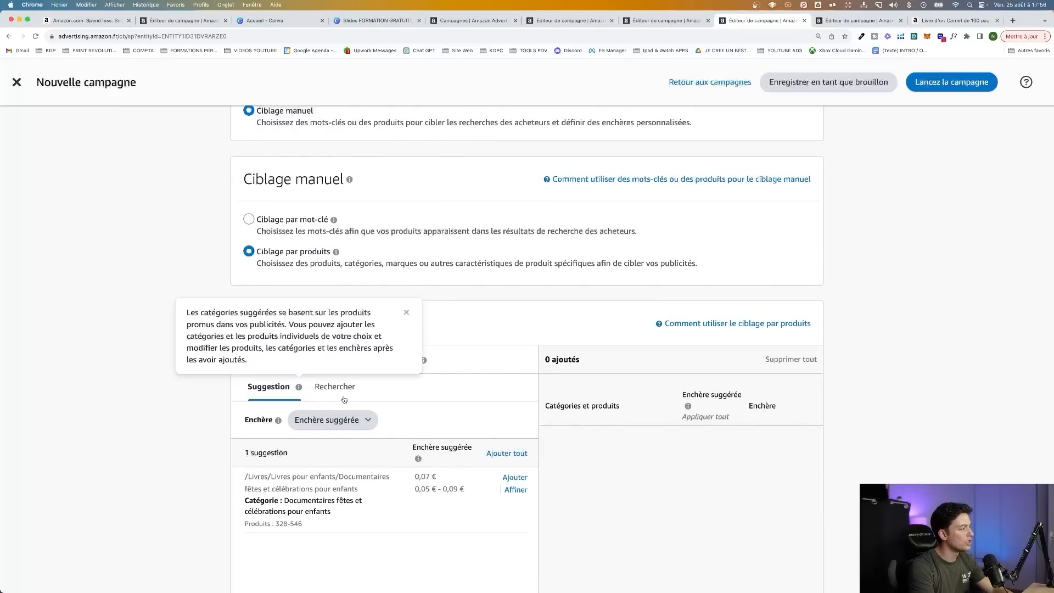
# On the open Amazon book page, search the books store for "livre d'or 18 ans"
pyautogui.click(959, 22)
pyautogui.scroll(15, 359, 69)
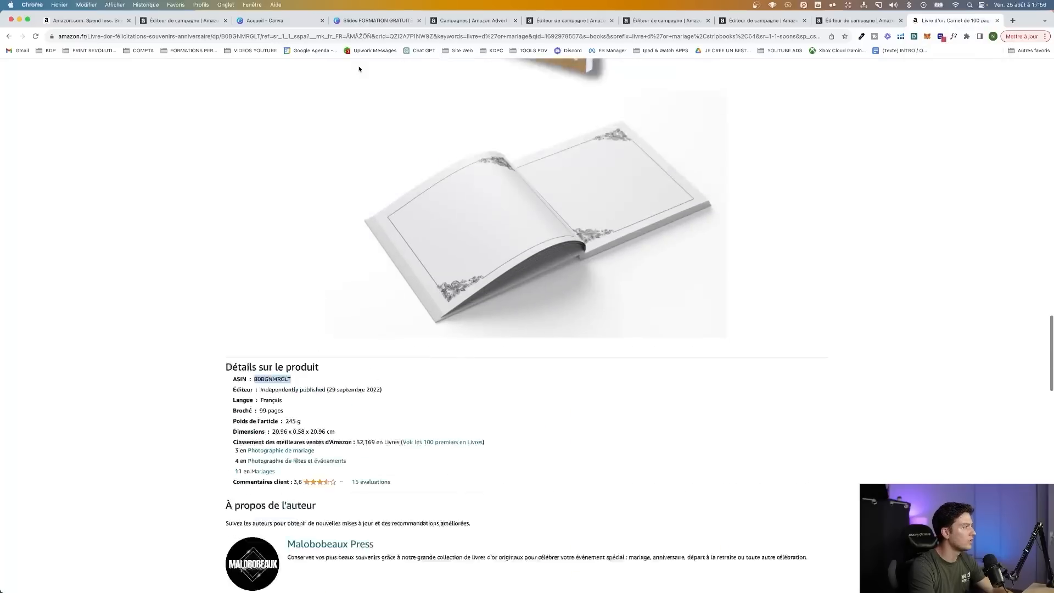
pyautogui.click(328, 91)
pyautogui.write("livre d'or 18 ans")
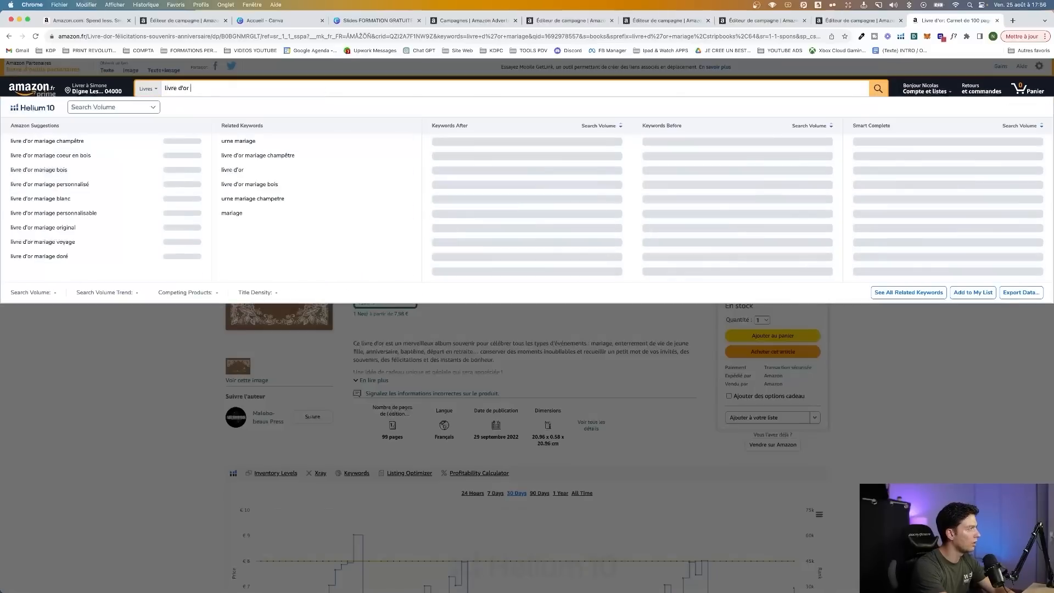
pyautogui.press('Return')
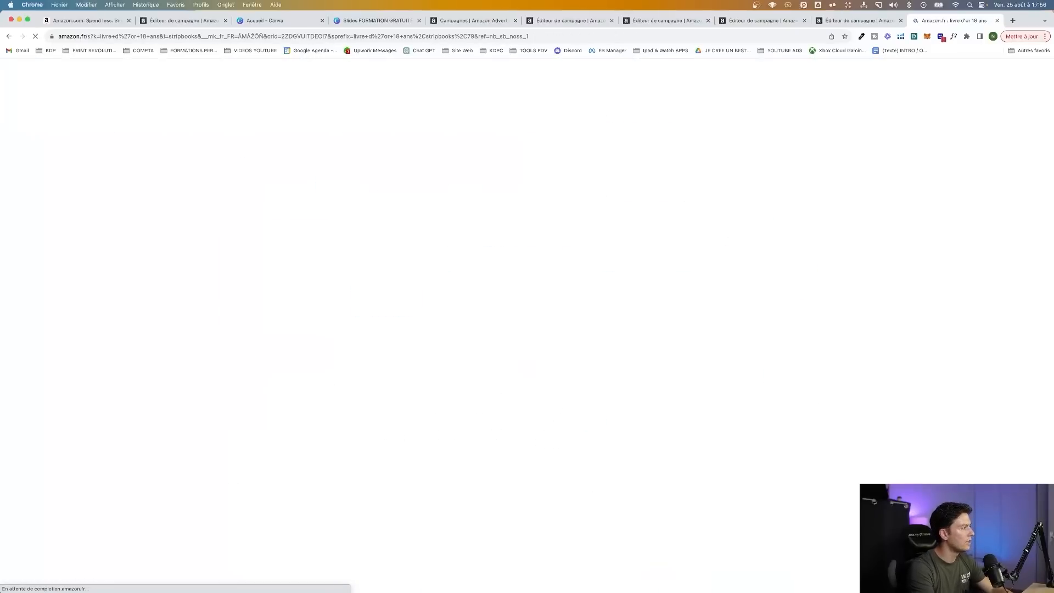
# Copy the ASINs of the first six 18th-birthday guest books in the search results, in order, skipping sponsored items
pyautogui.scroll(-2, 381, 277)
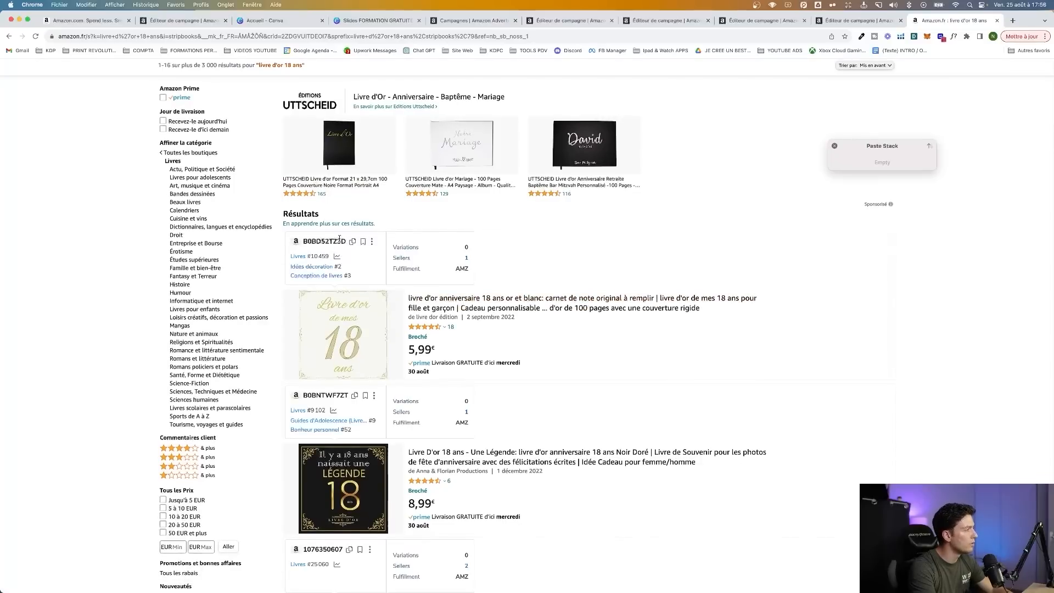
pyautogui.click(352, 242)
pyautogui.scroll(-1, 349, 291)
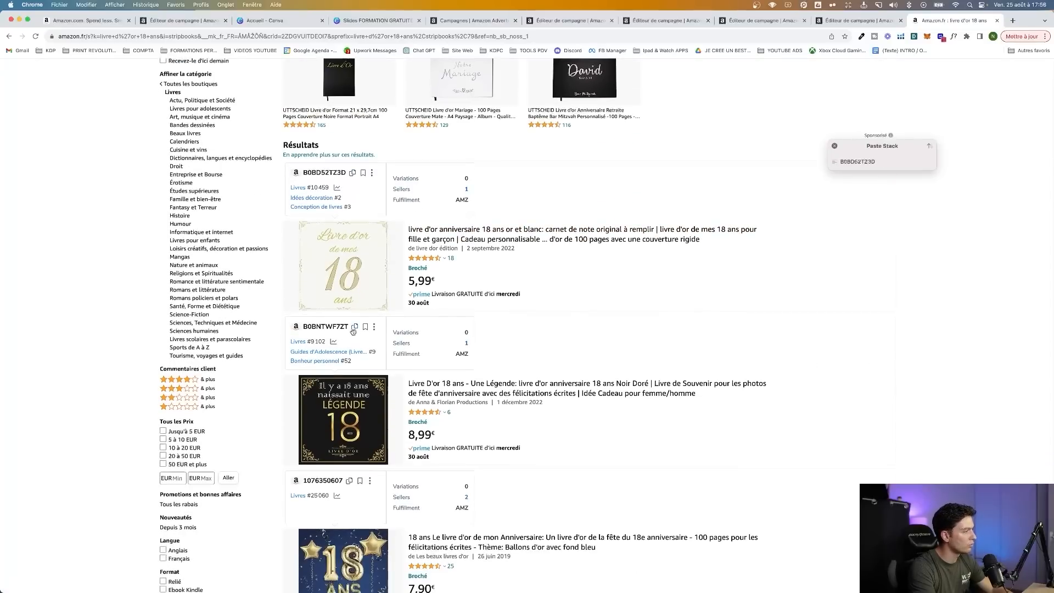
pyautogui.click(354, 327)
pyautogui.scroll(-2, 356, 351)
pyautogui.click(349, 372)
pyautogui.scroll(-7, 363, 340)
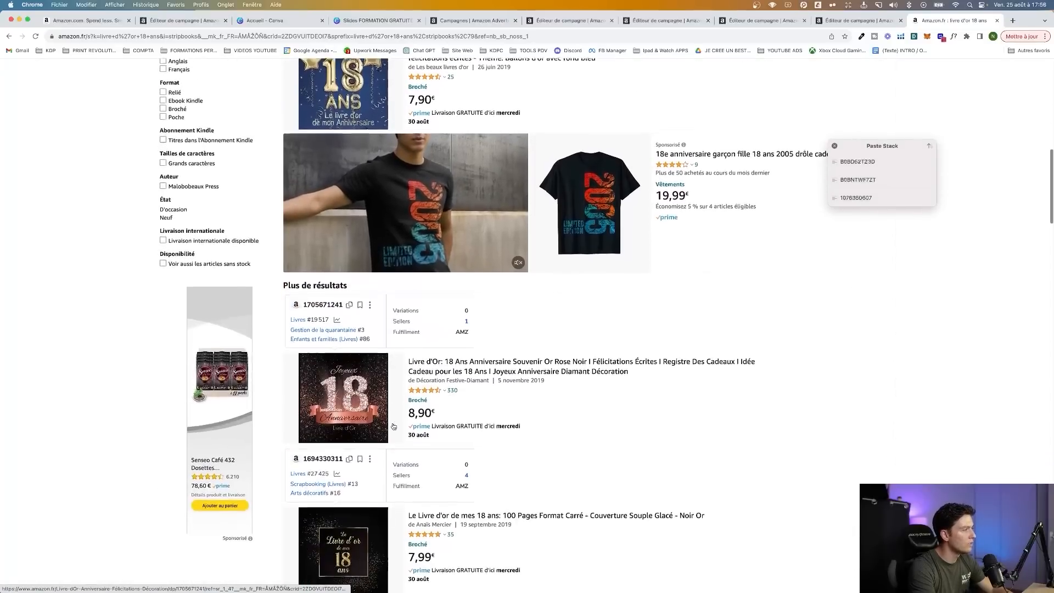
pyautogui.click(349, 292)
pyautogui.scroll(-2, 357, 313)
pyautogui.click(349, 328)
pyautogui.scroll(-3, 354, 329)
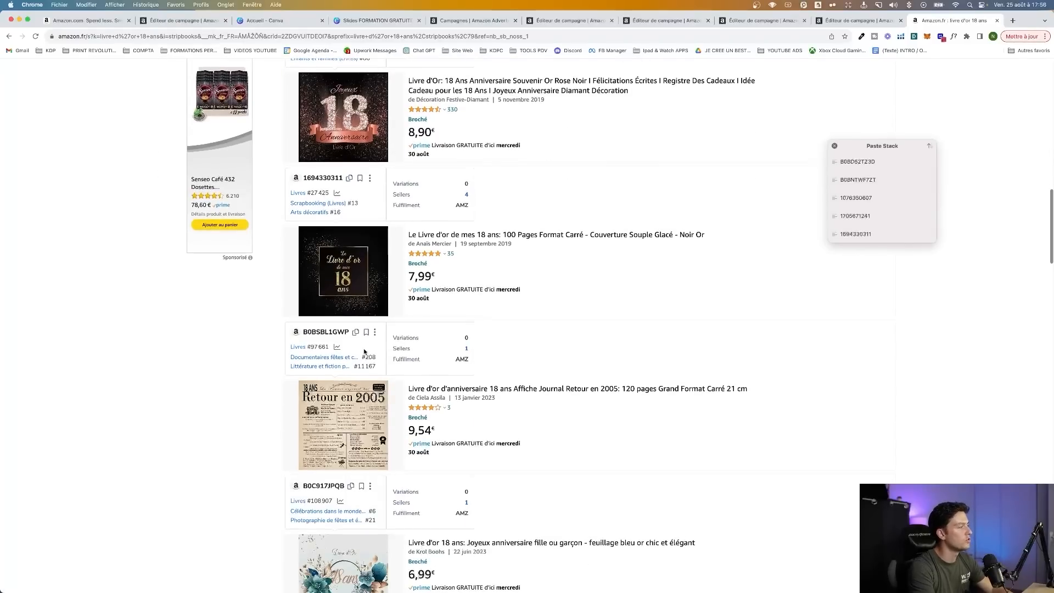
pyautogui.click(356, 333)
pyautogui.click(439, 235)
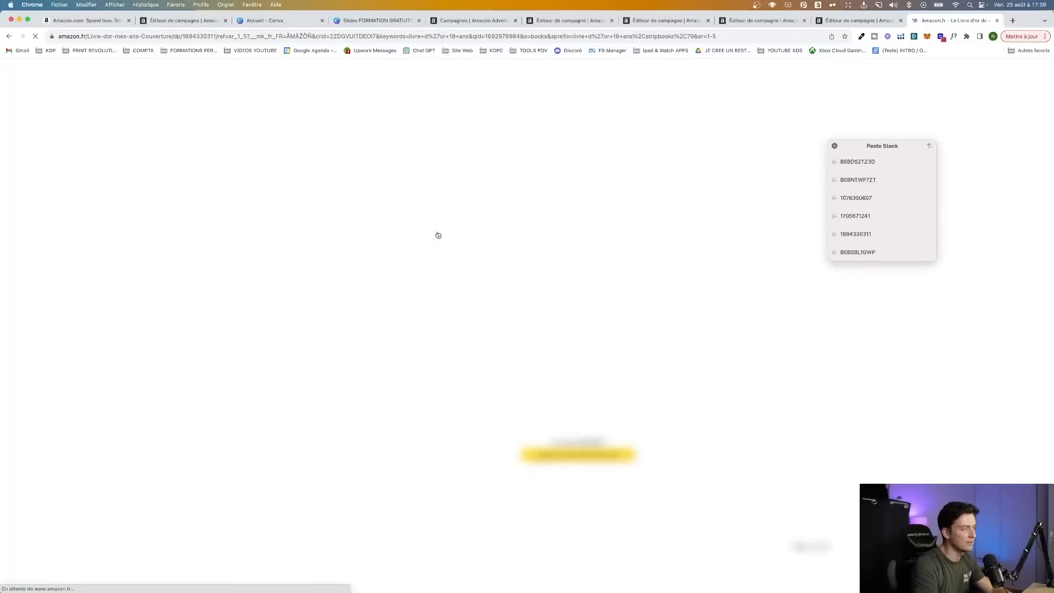
# Go to the last campaign editor and set a custom bid (Enchère personnalisée) for the list of individual products
pyautogui.click(764, 21)
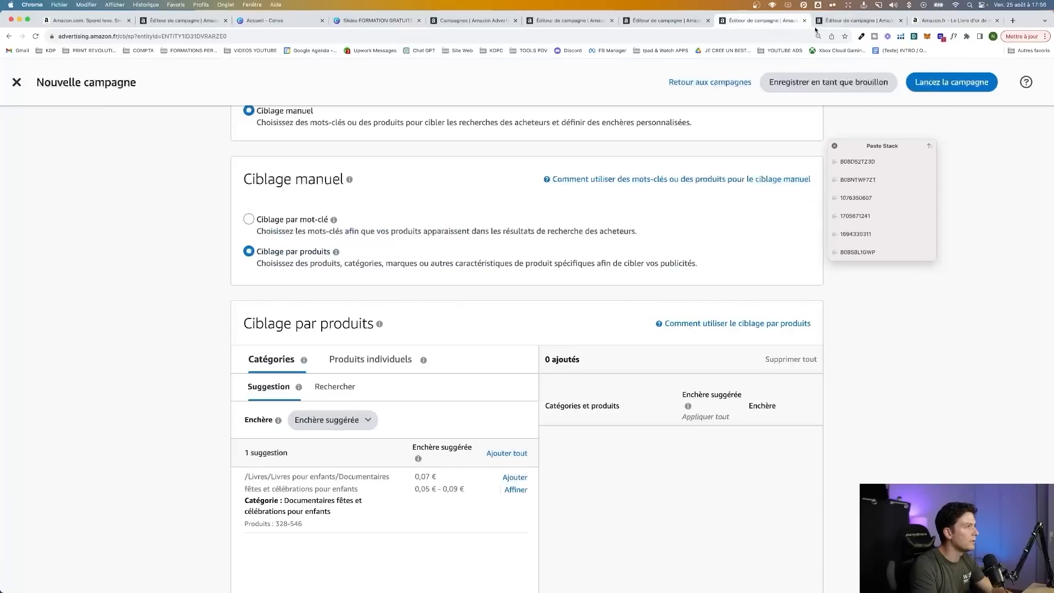
pyautogui.click(841, 21)
pyautogui.scroll(-5, 364, 263)
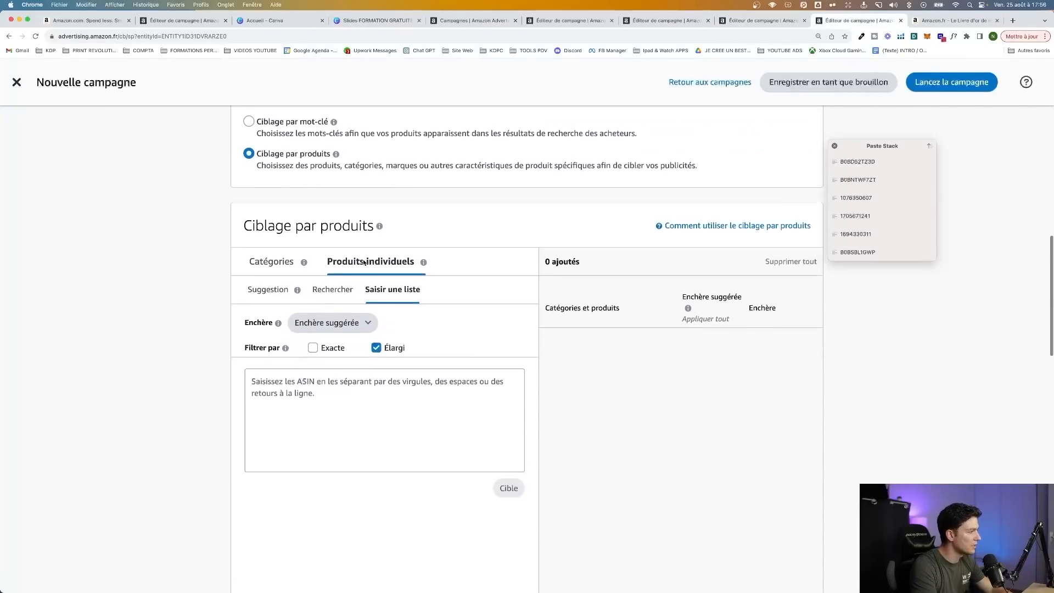
pyautogui.scroll(-1, 364, 262)
pyautogui.click(368, 303)
pyautogui.click(349, 386)
pyautogui.click(347, 383)
pyautogui.press('super+v')
pyautogui.press('Return')
pyautogui.press('super+v')
pyautogui.press('Return')
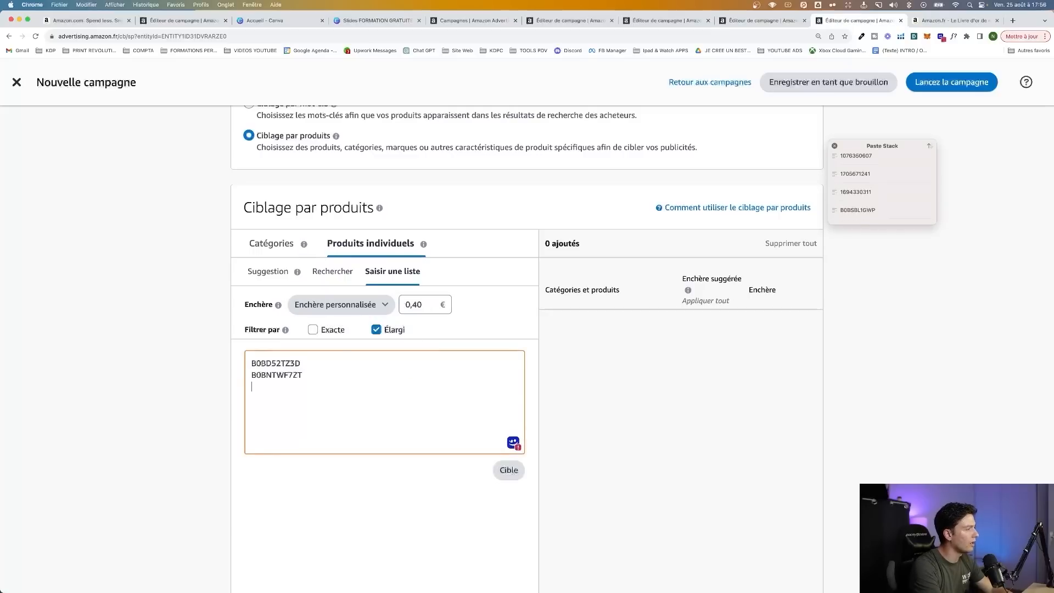
pyautogui.press('super+v')
pyautogui.press('Return')
pyautogui.press('super+v')
pyautogui.press('Return')
pyautogui.press('super+v')
pyautogui.press('Return')
pyautogui.press('super+v')
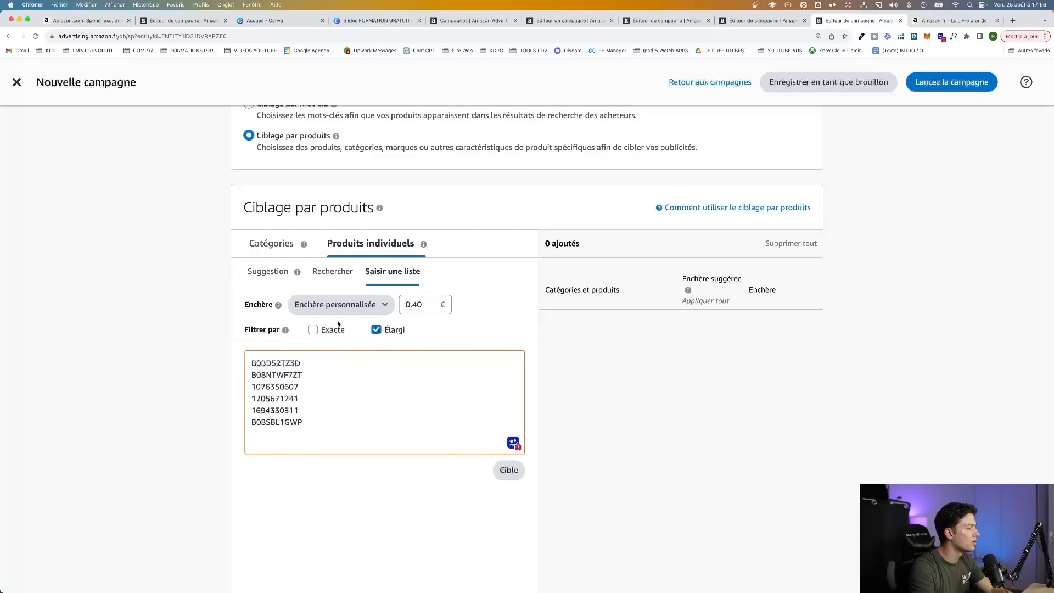
pyautogui.click(320, 328)
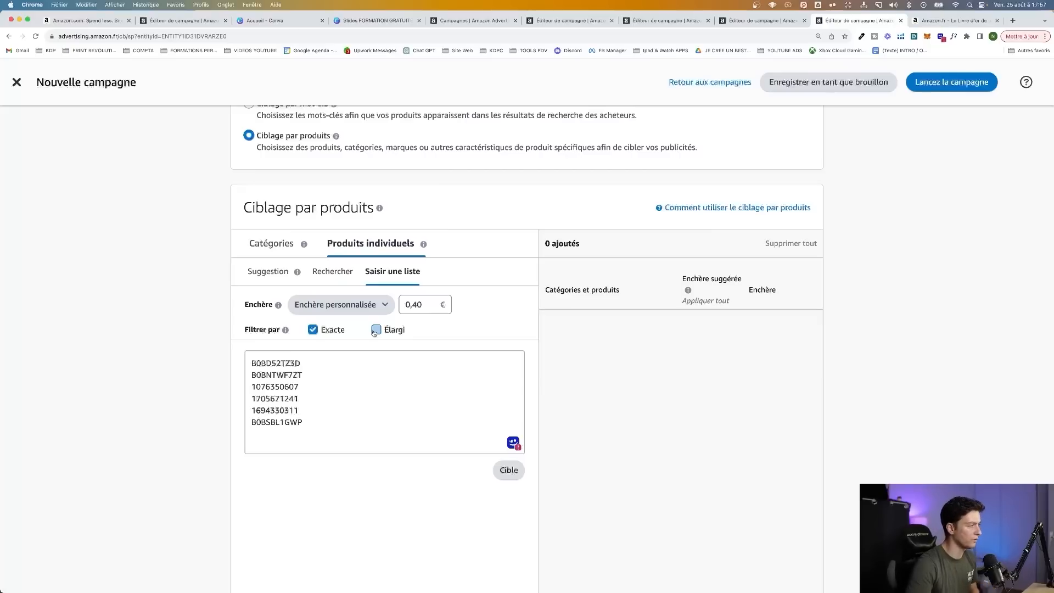
# Set the custom bid for the individual products to 0,25 € and add the listed ASINs as targets
pyautogui.click(335, 305)
pyautogui.click(453, 313)
pyautogui.click(426, 309)
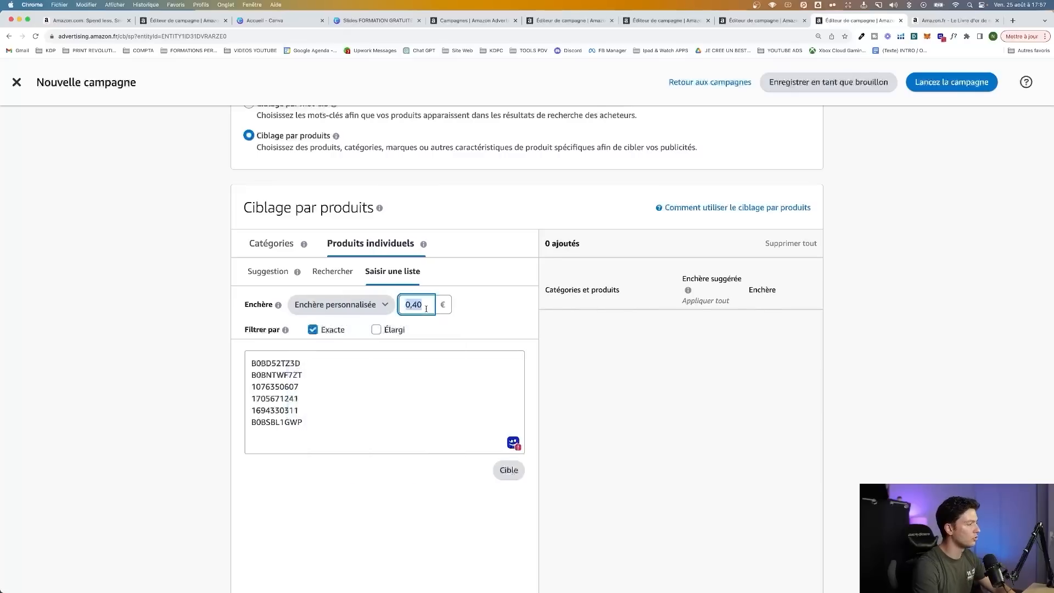
pyautogui.click(509, 470)
# View the product exclusions under negative product targeting, and set the campaign's bidding strategy to "Enchères dynamiques – à la baisse uniquement"
pyautogui.scroll(-10, 840, 342)
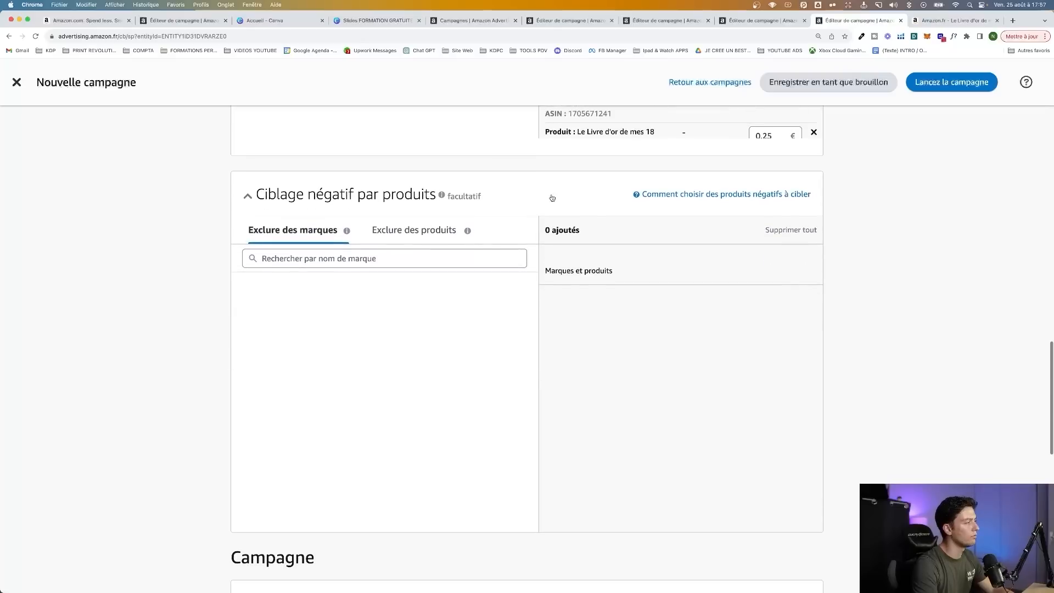
pyautogui.click(399, 233)
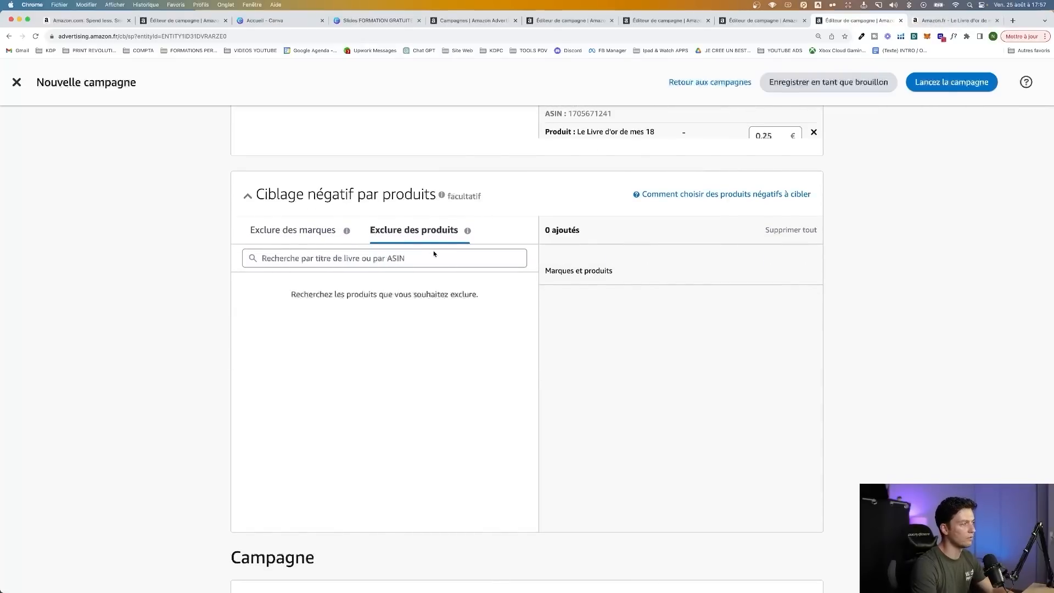
pyautogui.scroll(-8, 647, 272)
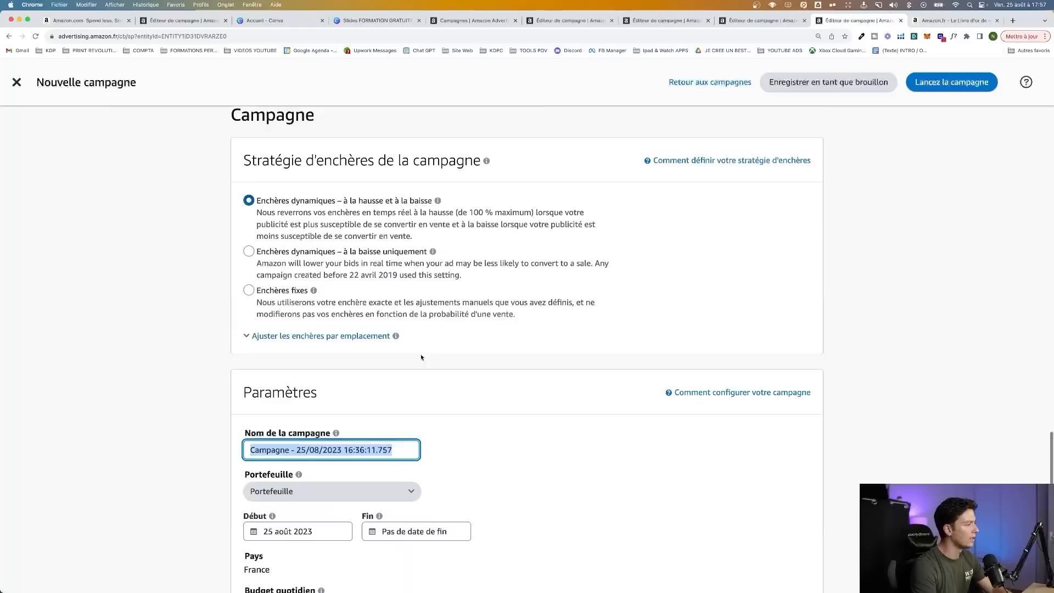
pyautogui.scroll(-3, 249, 254)
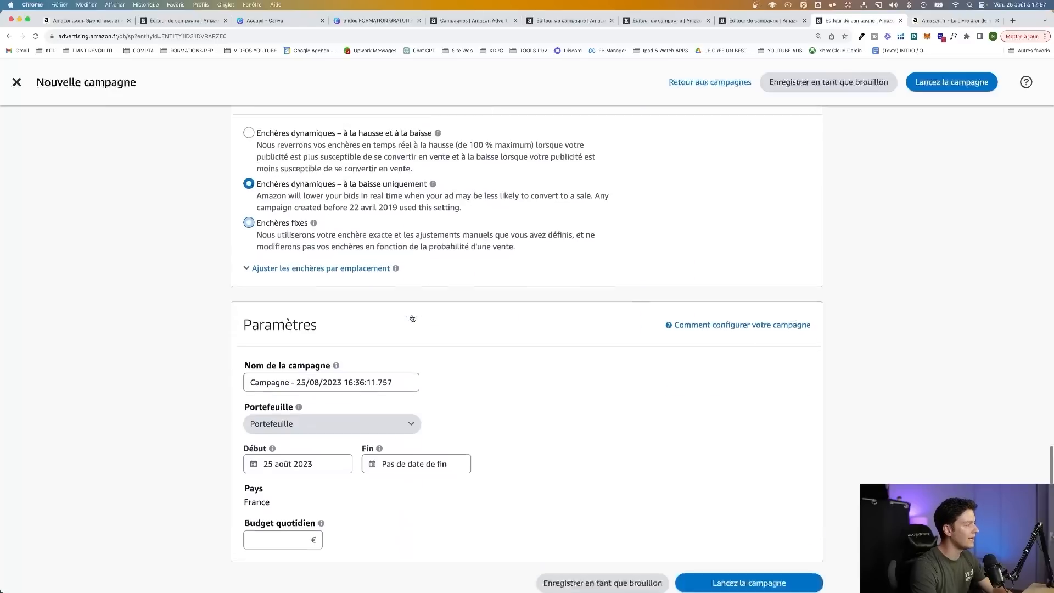
# Name the campaign "PRODUIT | Livre Or 18 ans" and set its daily budget to 5 €
pyautogui.click(330, 317)
pyautogui.press('super+a')
pyautogui.write('PRODUIT | Livre Or 18 ans')
pyautogui.click(290, 475)
pyautogui.write('5')
pyautogui.click(448, 467)
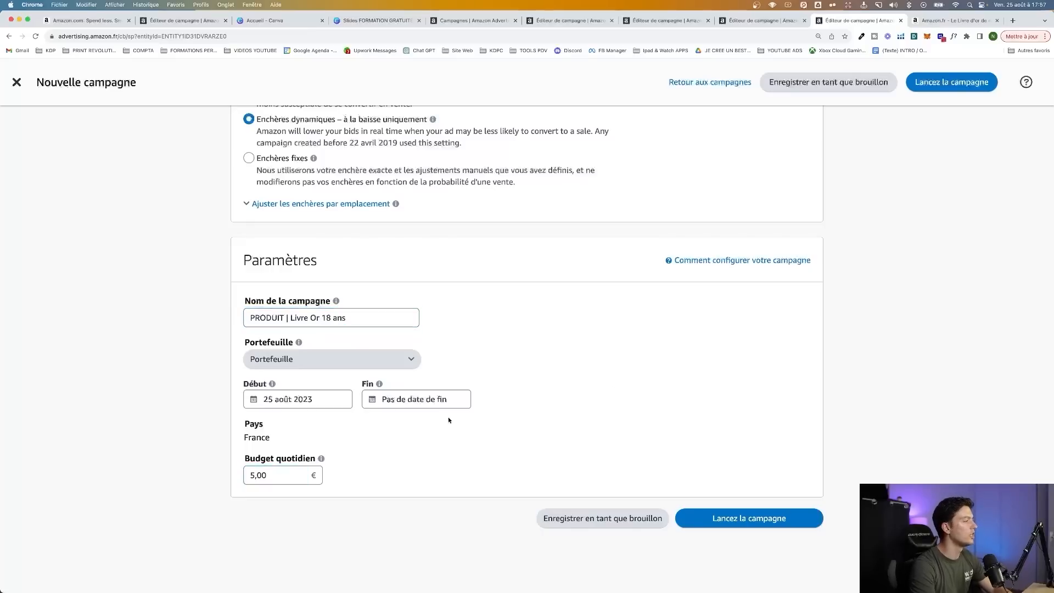
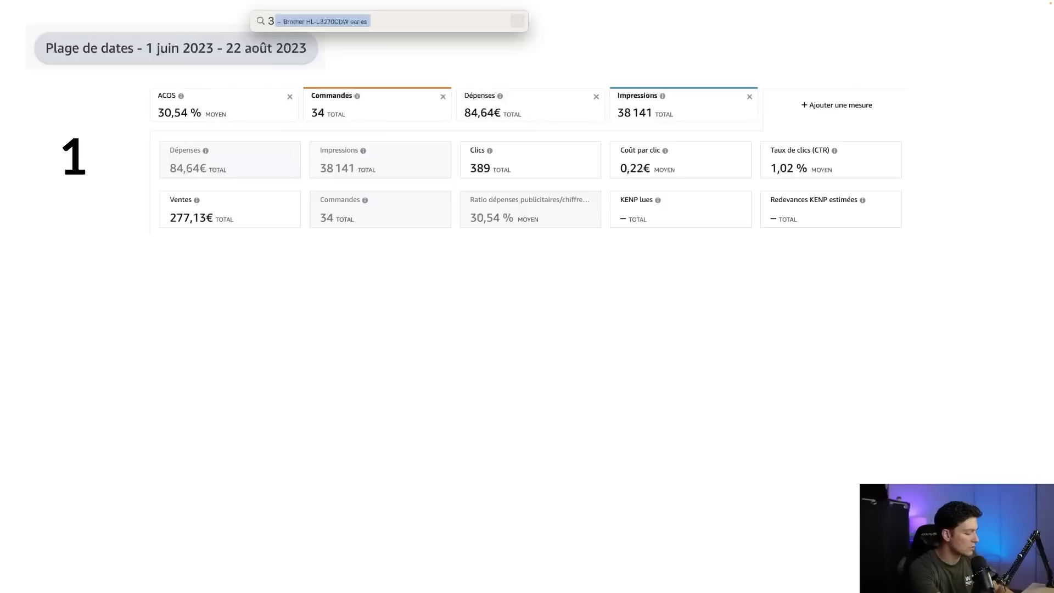
# Calculate campaign 1's click-through rate as 389/38141 and its orders-per-click rate as 34/389 in the Spotlight calculator
pyautogui.write('38141')
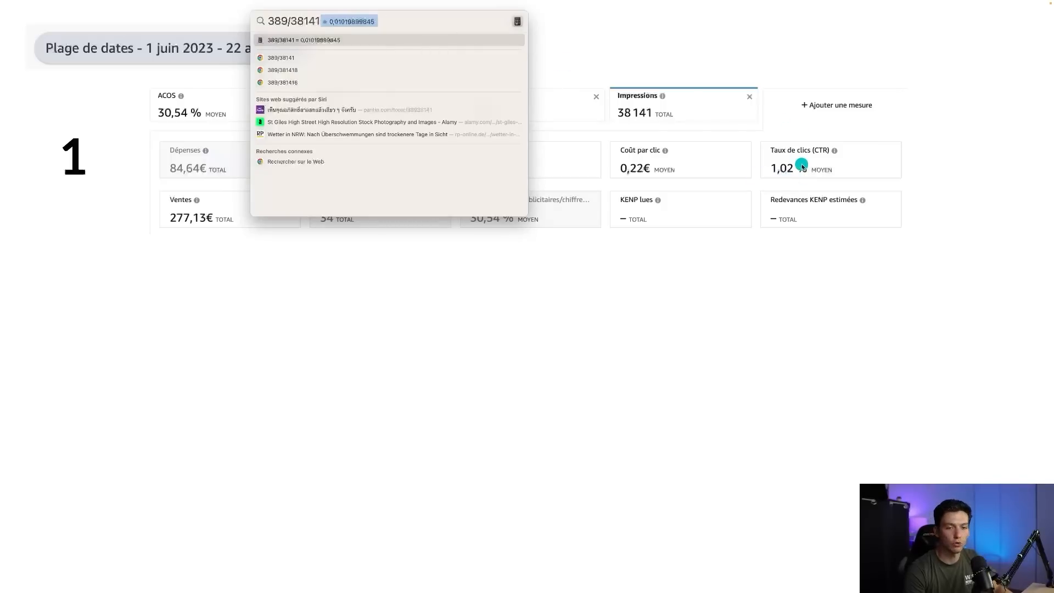
pyautogui.tripleClick(343, 21)
pyautogui.write('34/389')
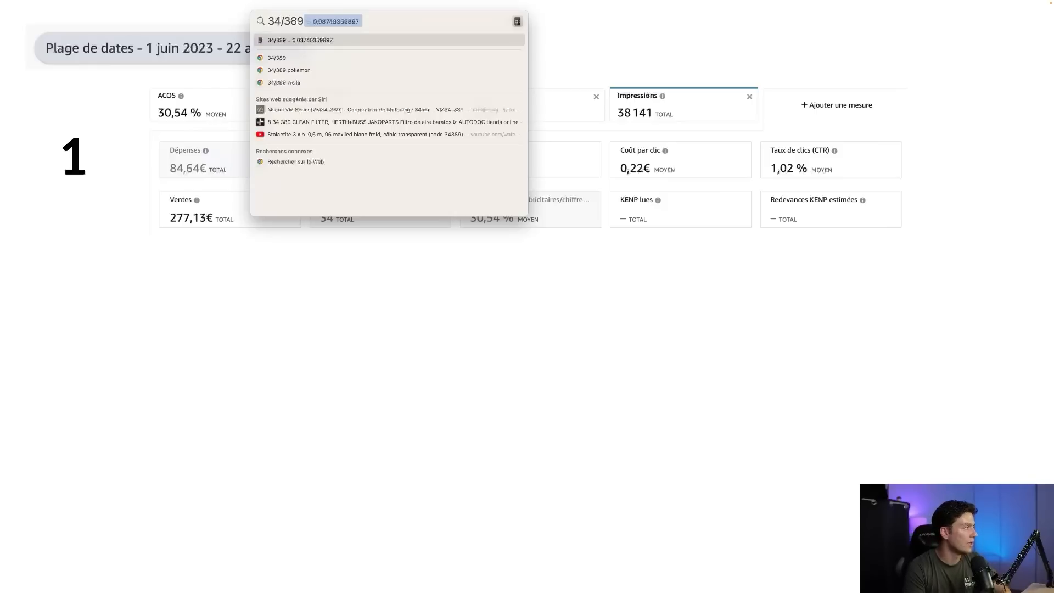
pyautogui.click(389, 296)
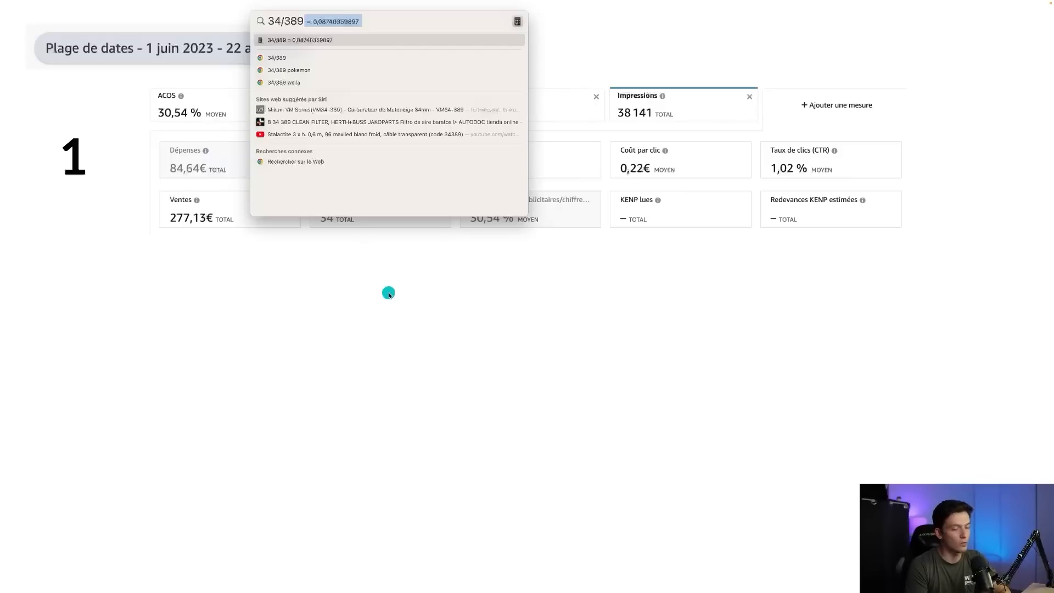
pyautogui.press('Escape')
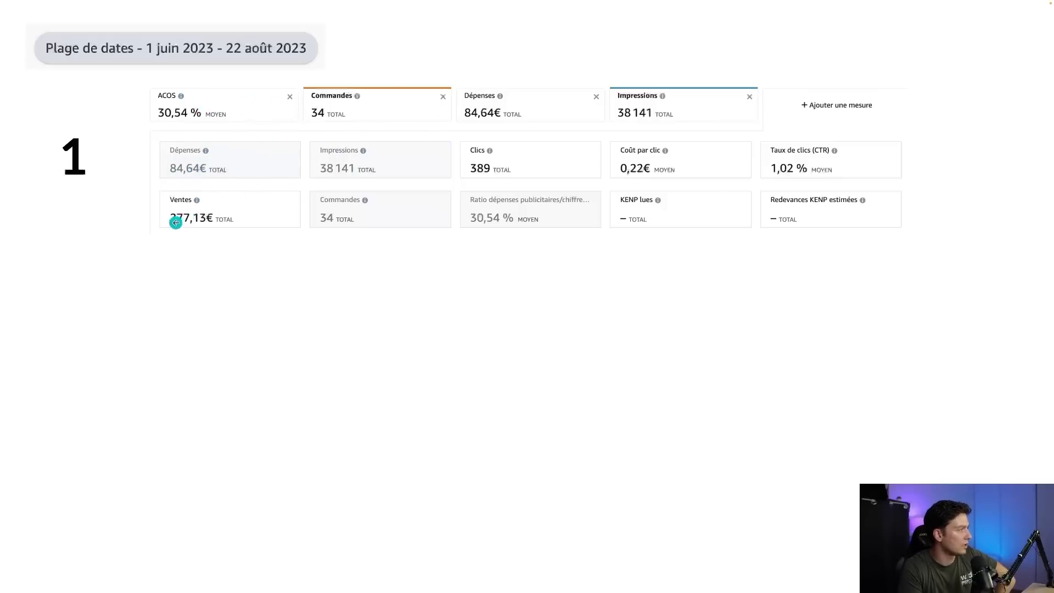
# Calculate campaign 1's advertising cost ratio in Spotlight by dividing spend by sales as 84/277
pyautogui.press('super+space')
pyautogui.write('277')
pyautogui.press('Left')
pyautogui.press('Left')
pyautogui.press('Left')
pyautogui.write('/')
pyautogui.press('Left')
pyautogui.write('84')
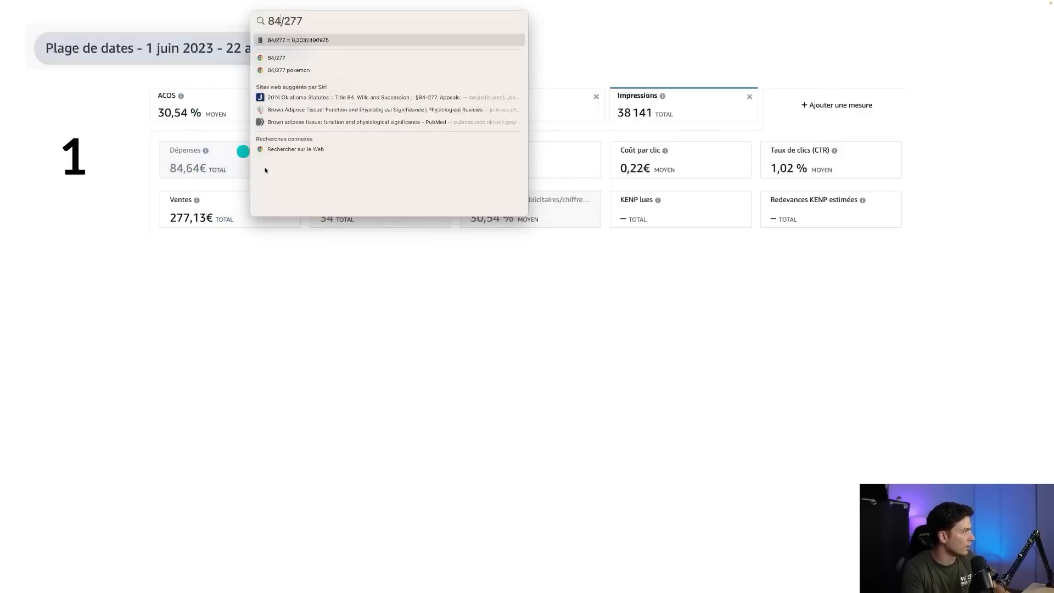
pyautogui.click(380, 315)
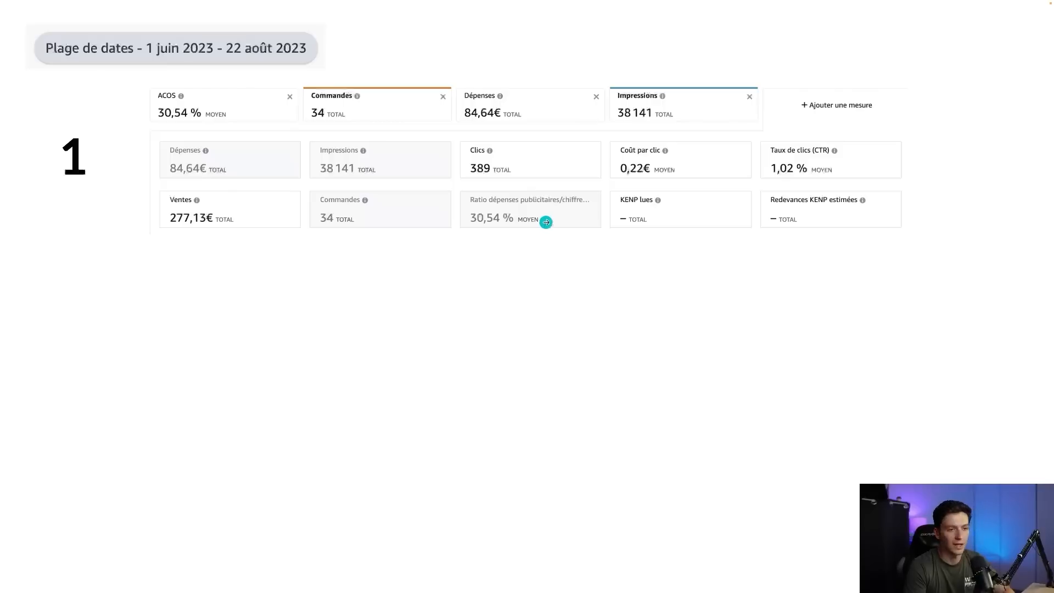
# Reveal campaign 2's results on the slide and calculate its royalties from orders in Spotlight as 97*3,80
pyautogui.click(568, 244)
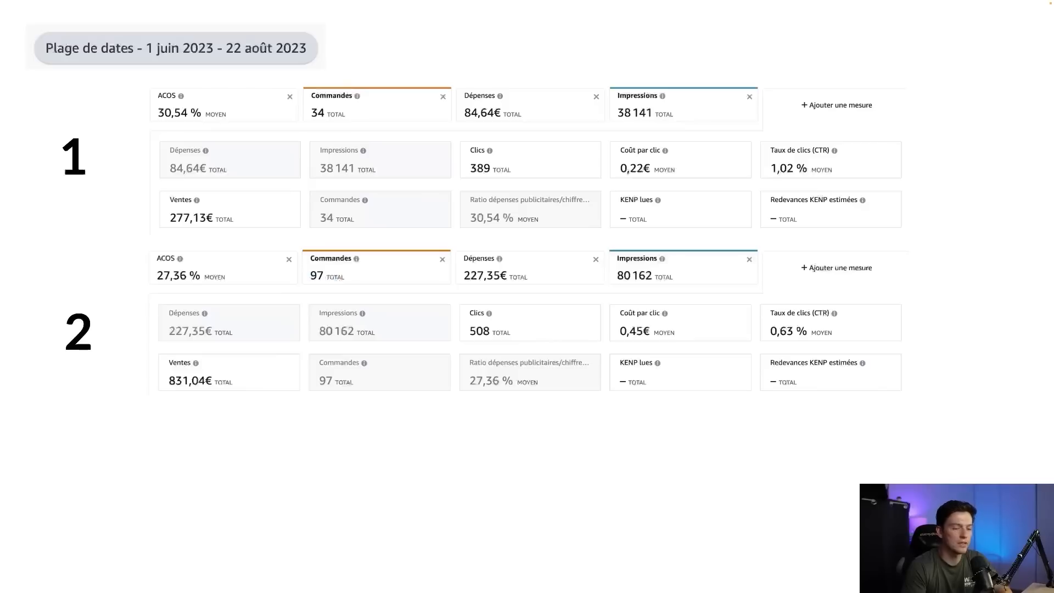
pyautogui.press('super+space')
pyautogui.write('97*')
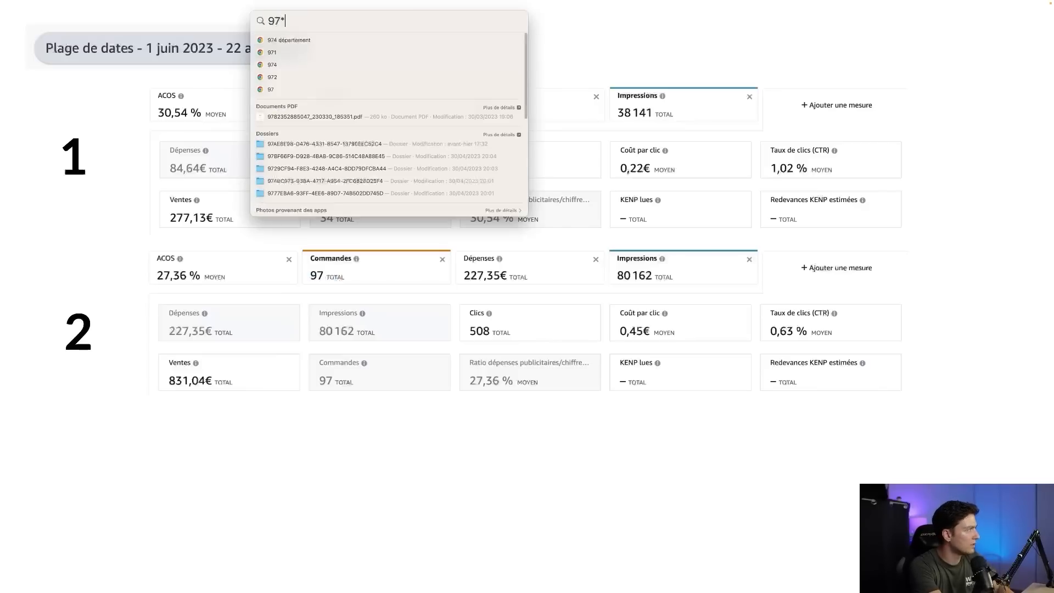
pyautogui.write('3,80')
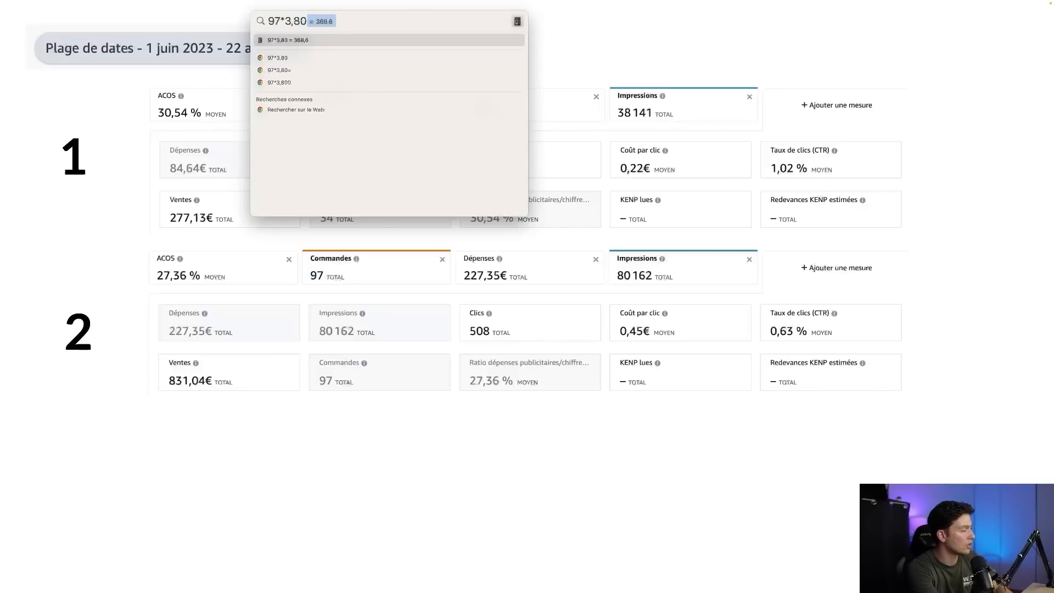
pyautogui.click(637, 26)
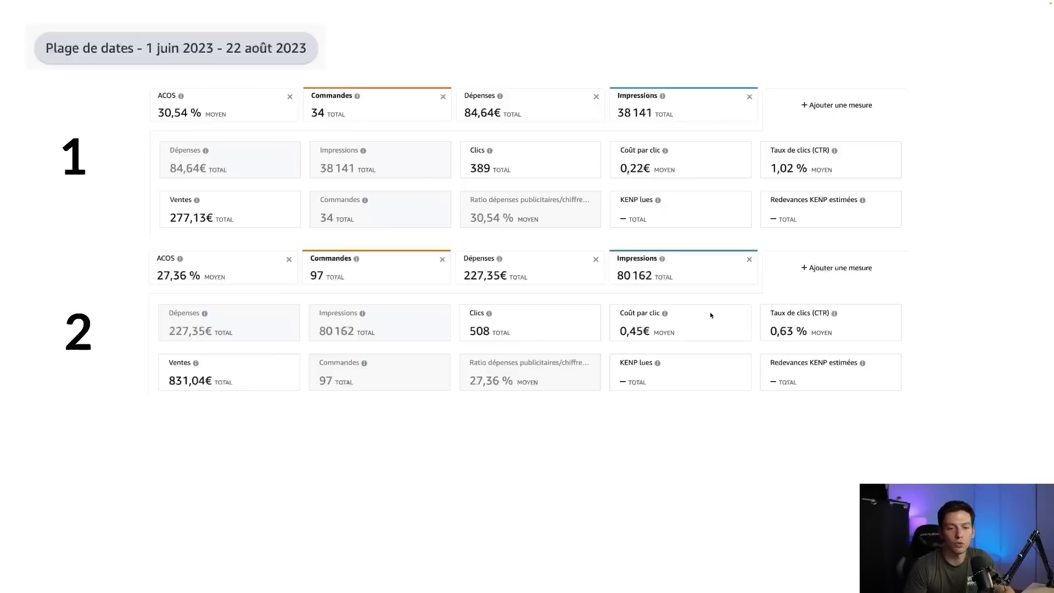
# Reveal campaign 3's results on the slide below the first two campaigns
pyautogui.click(528, 409)
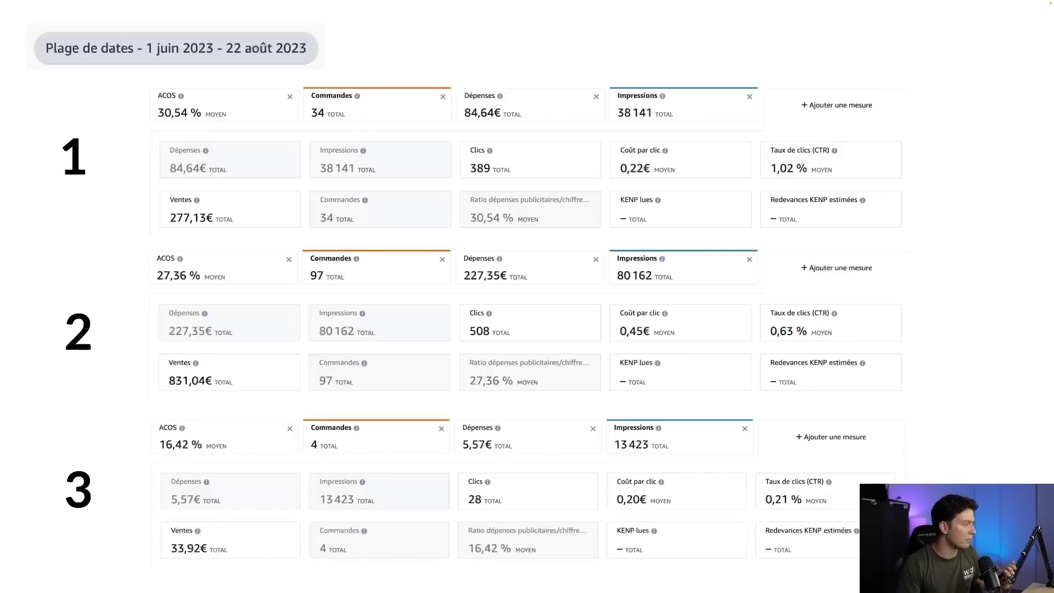
pyautogui.click(429, 407)
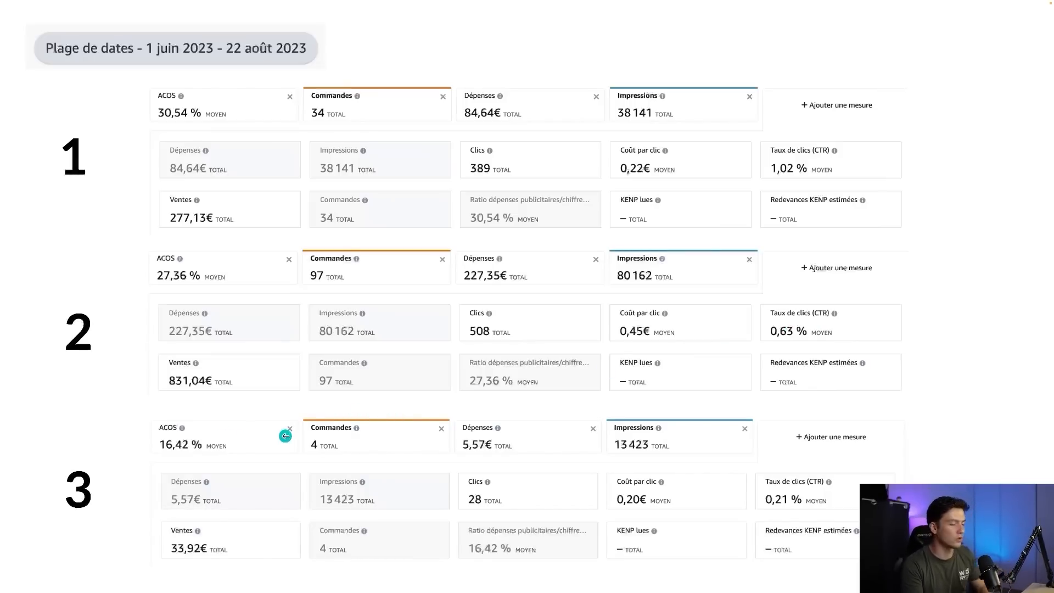